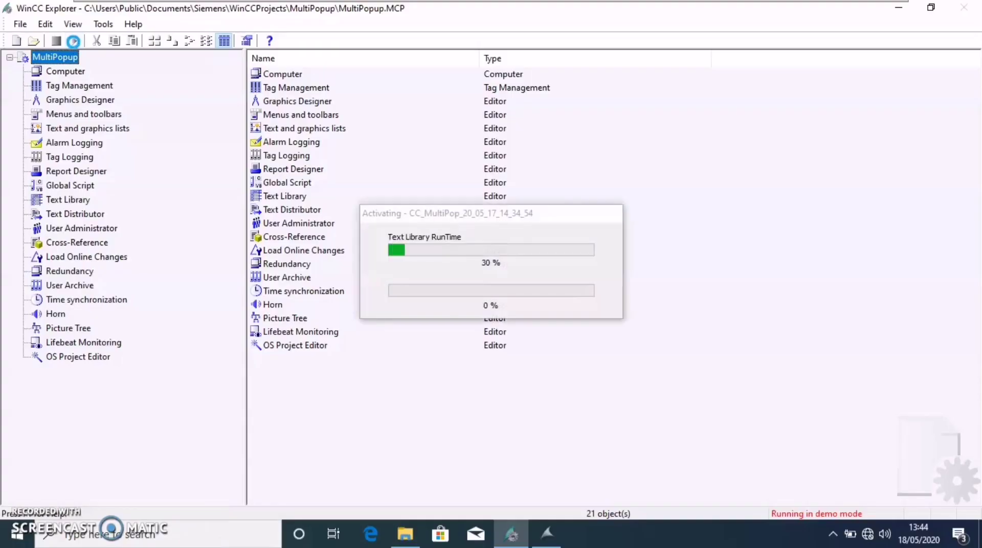
Step: Acknowledge the runtime licence notice so the MultiPopup project's Runtime loads
left_click(550, 328)
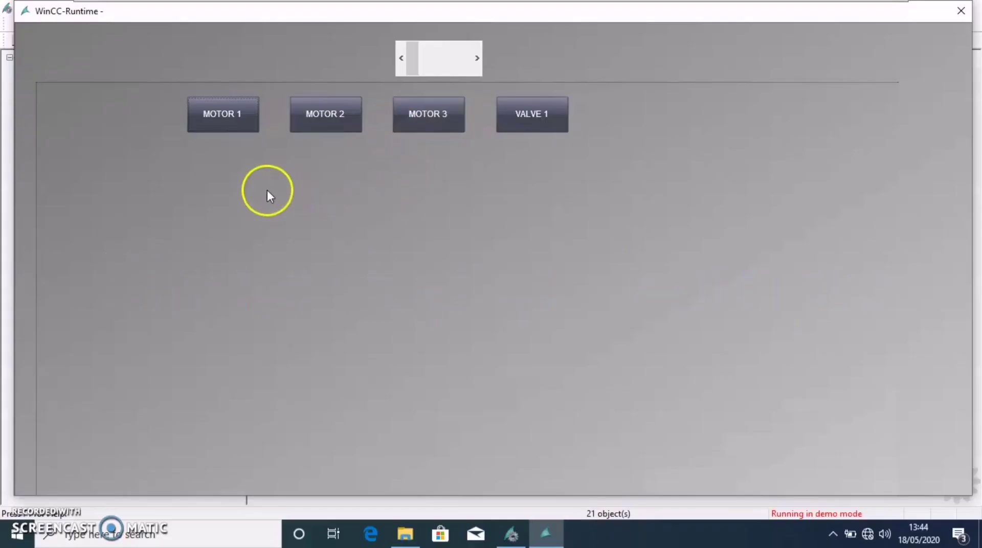
Step: Test the single popup with MOTOR 1, MOTOR 2, VALVE 1 and MOTOR 3, close it, then reopen MOTOR 1
left_click(229, 108)
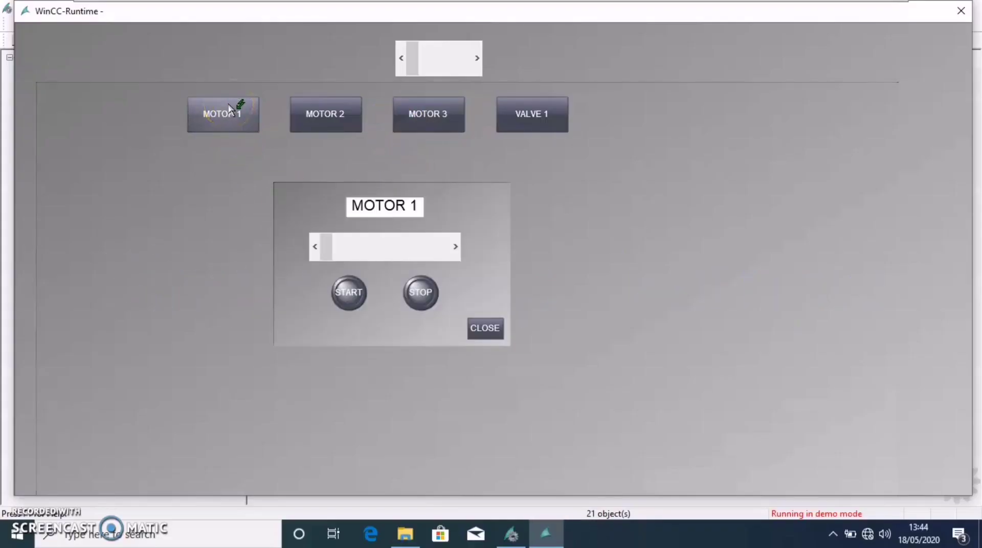
left_click(316, 116)
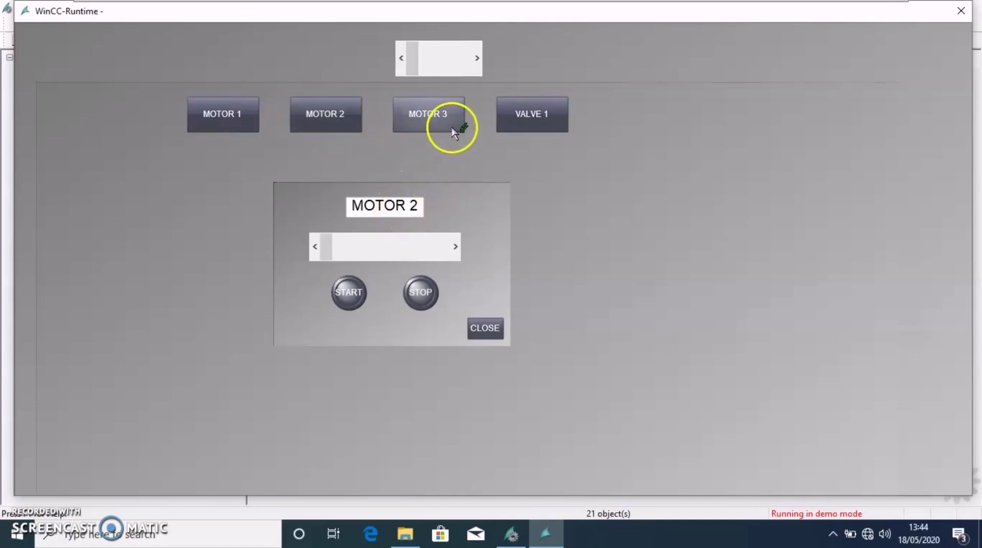
left_click(532, 120)
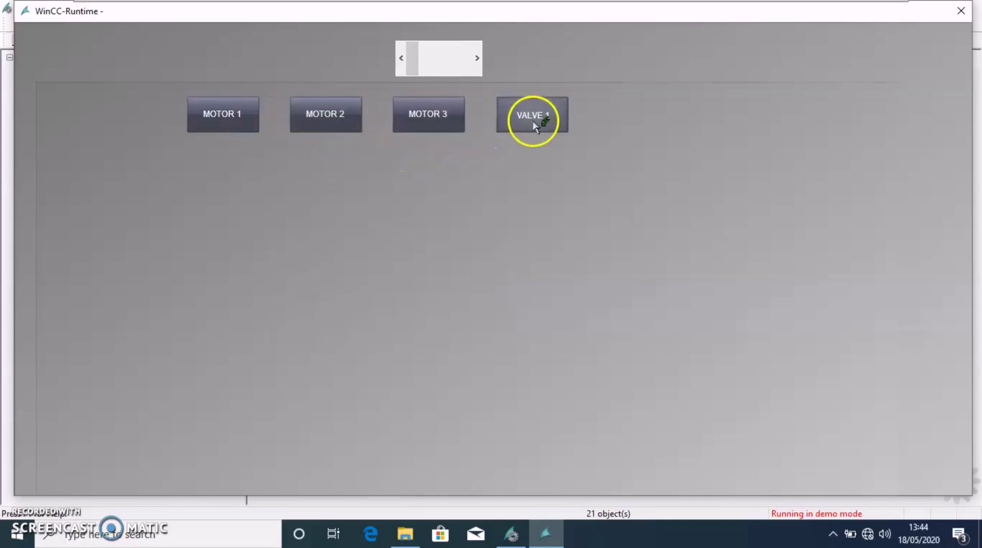
left_click(401, 122)
left_click(333, 121)
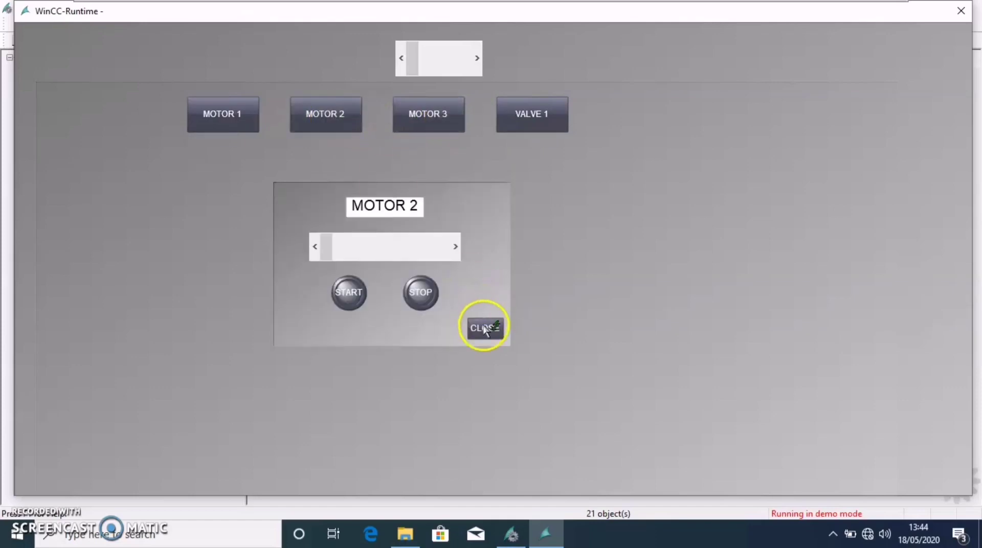
left_click(483, 328)
left_click(217, 132)
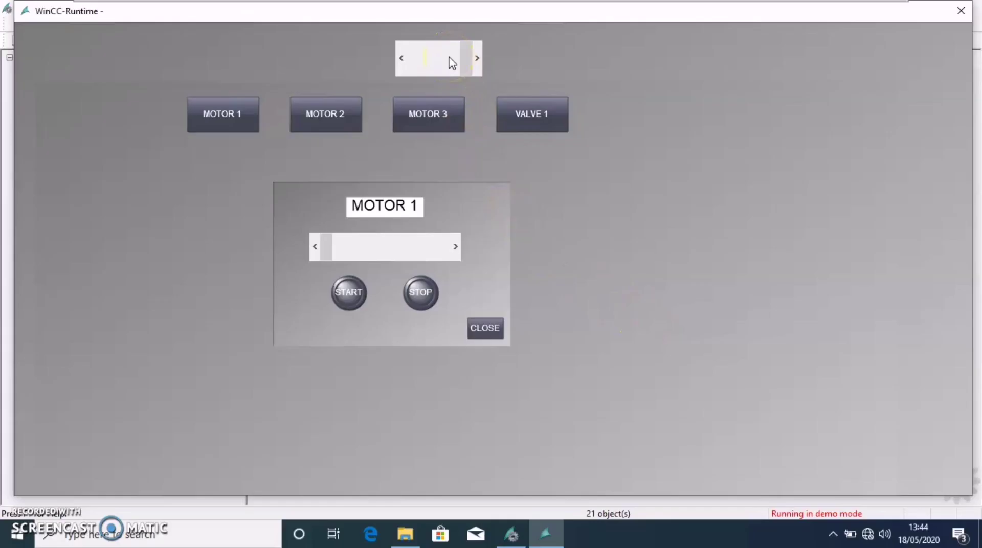
left_click(218, 115)
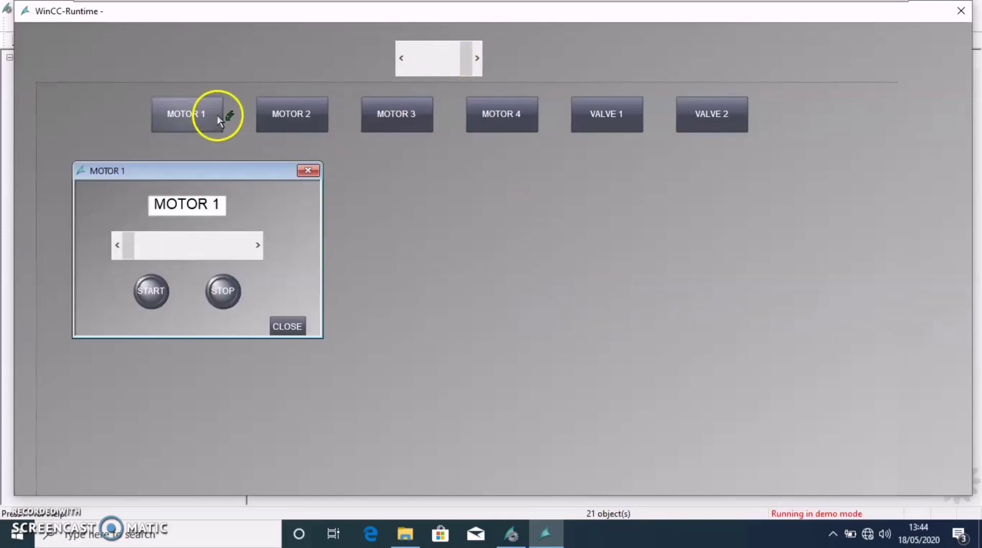
left_click(311, 126)
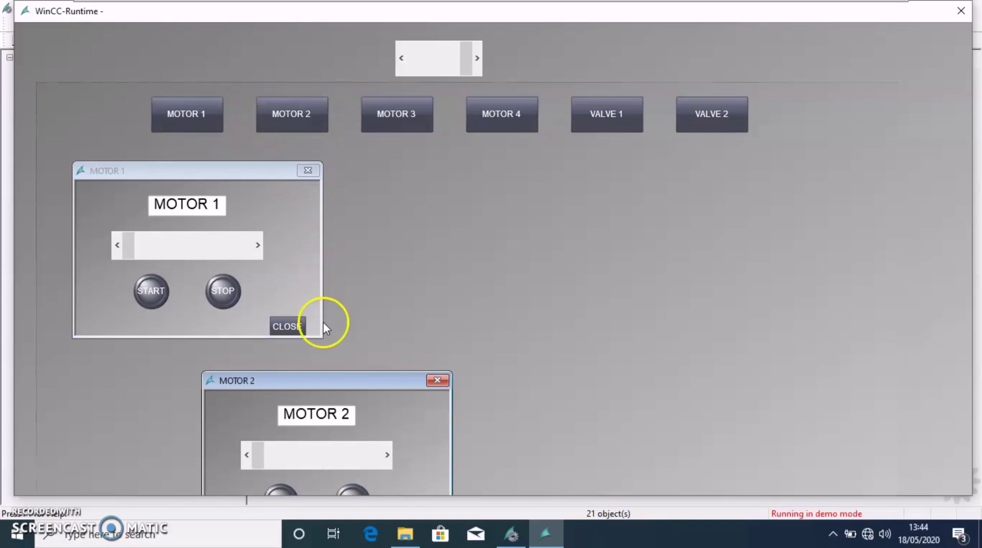
left_click_drag(355, 391, 328, 219)
left_click(397, 122)
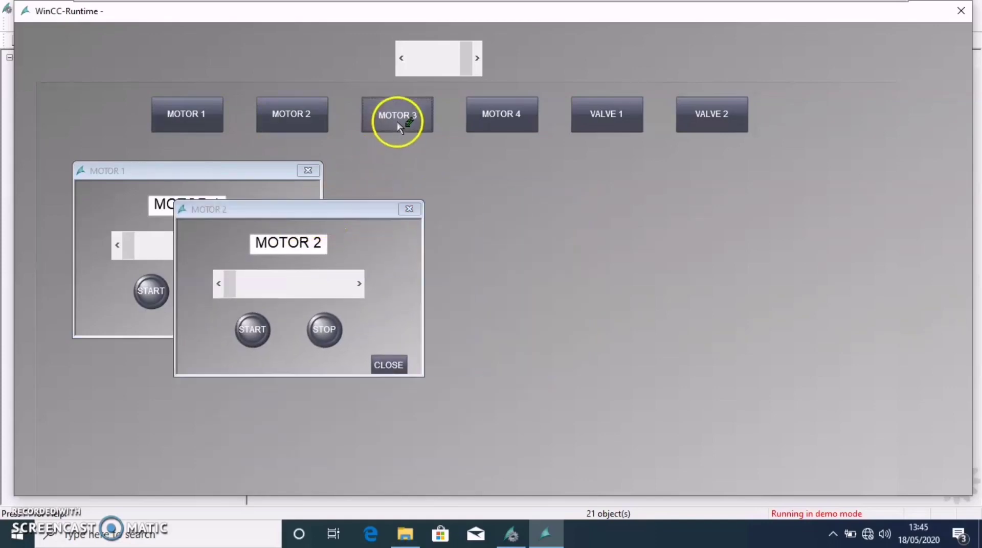
left_click(518, 124)
left_click_drag(542, 376, 511, 232)
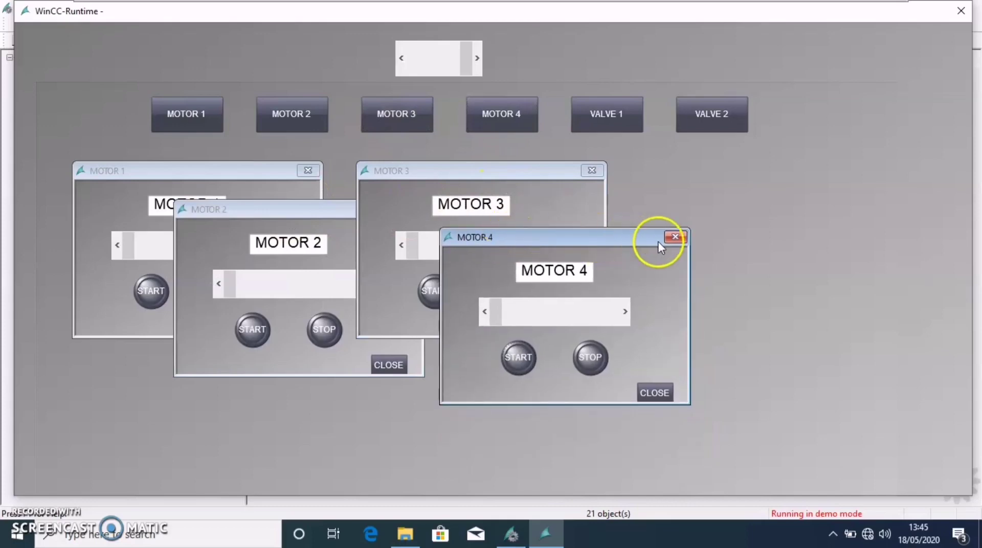
left_click(588, 171)
left_click(588, 170)
left_click(604, 114)
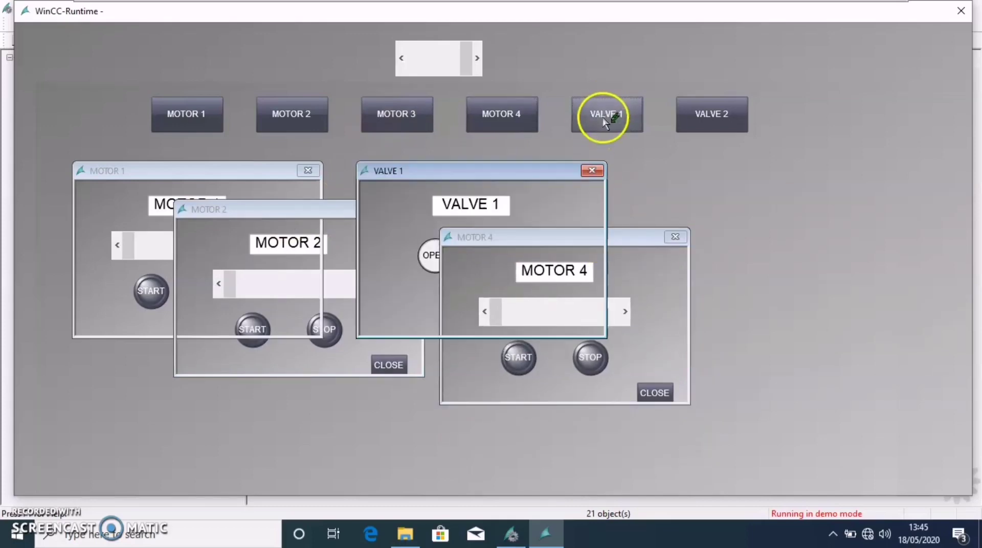
left_click(674, 241)
left_click(675, 237)
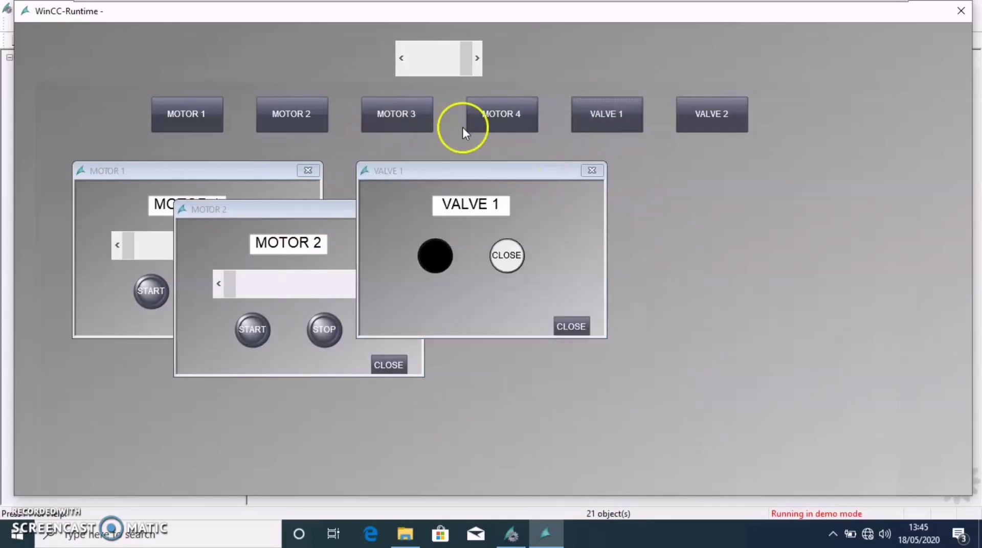
left_click(424, 111)
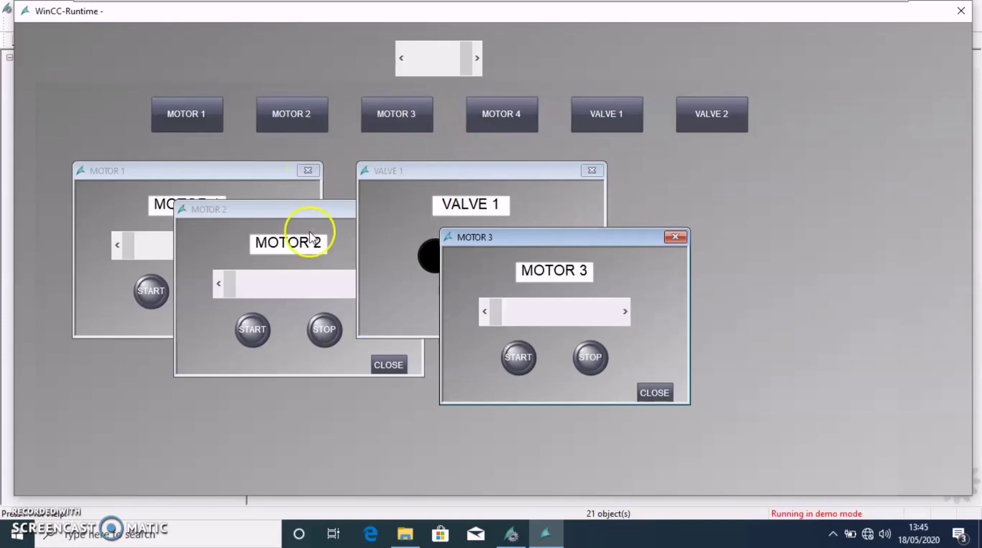
left_click(320, 213)
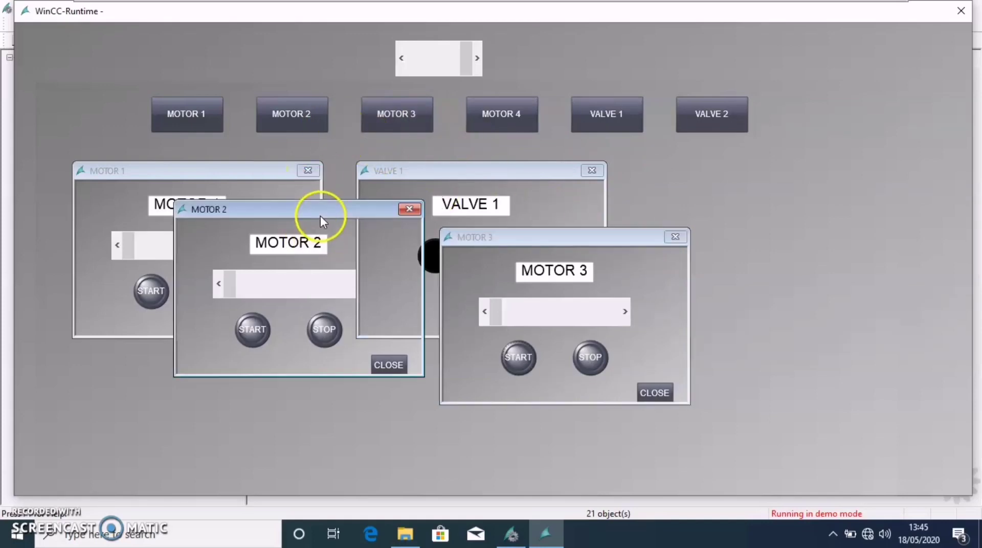
left_click(406, 363)
left_click(281, 113)
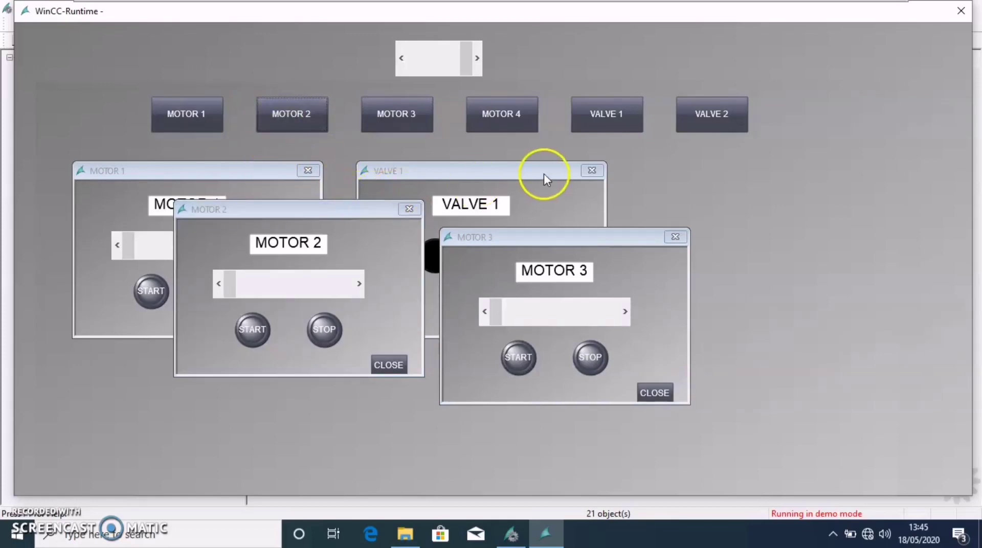
left_click(573, 172)
left_click(593, 172)
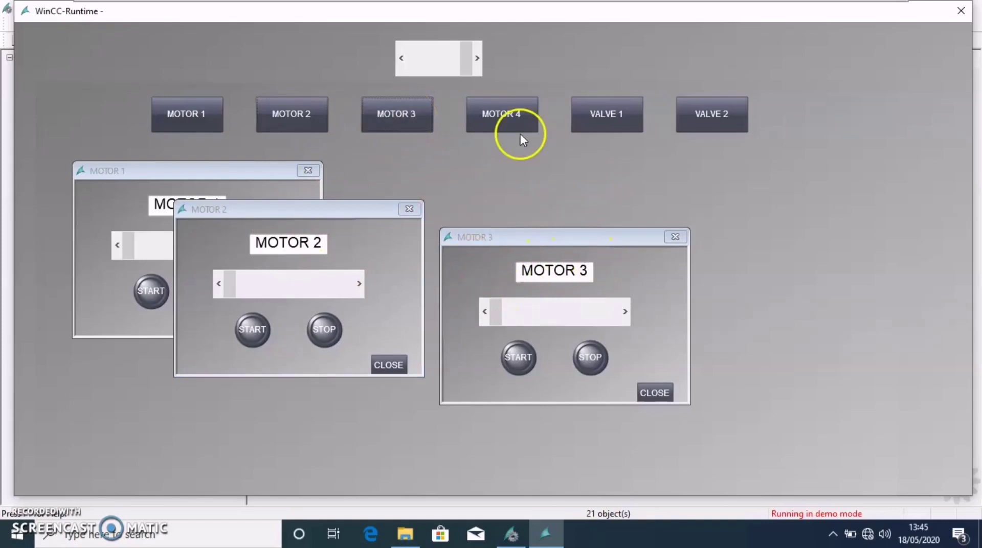
left_click(307, 170)
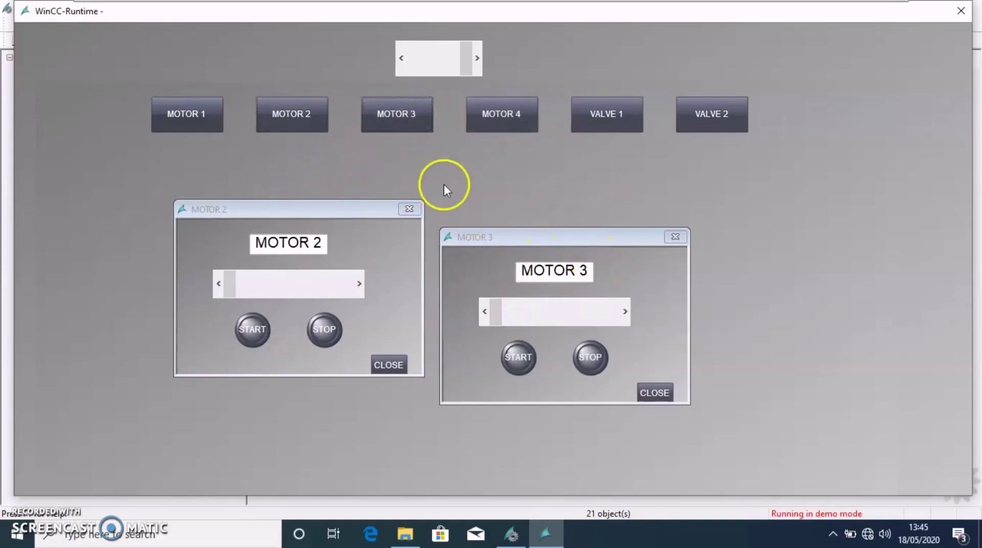
left_click(501, 113)
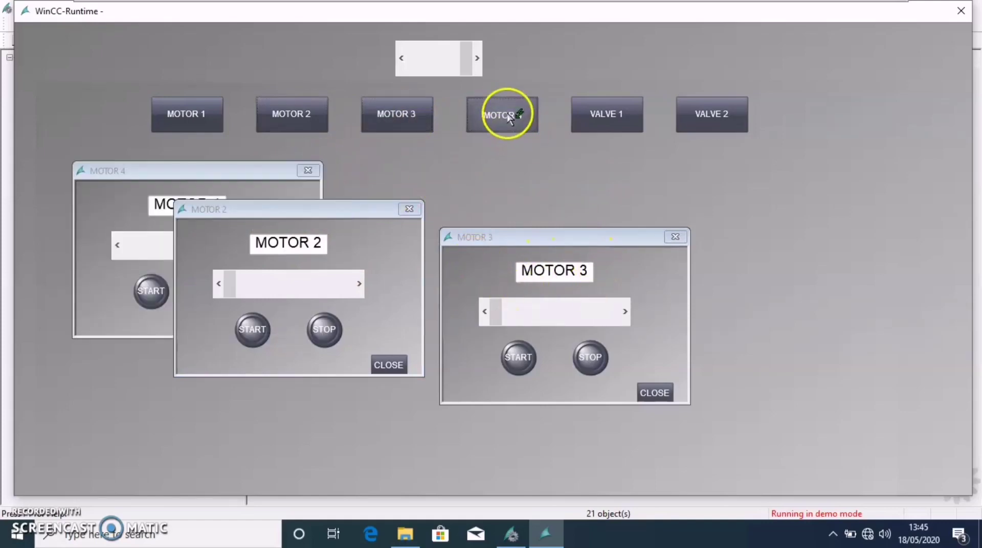
left_click(599, 114)
left_click(593, 171)
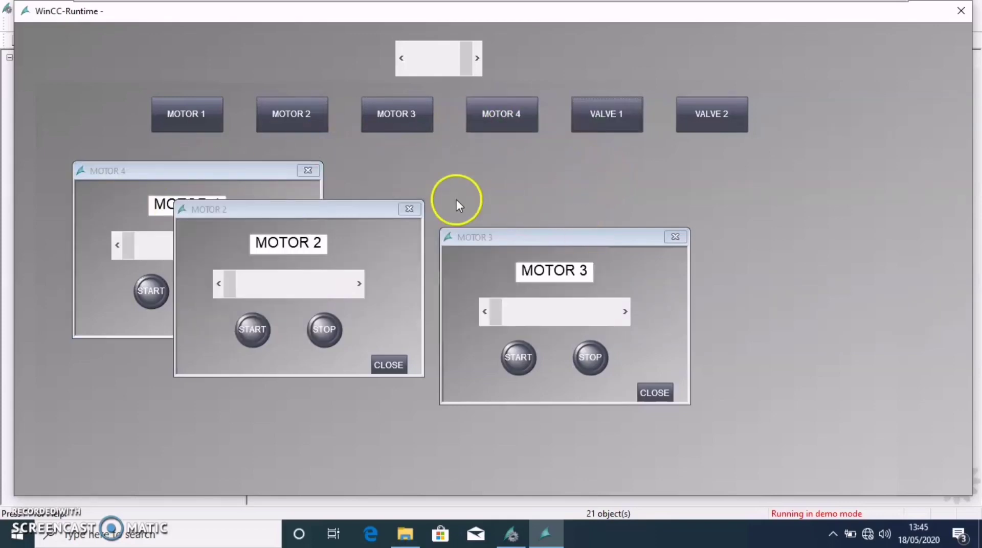
left_click(407, 210)
left_click(313, 171)
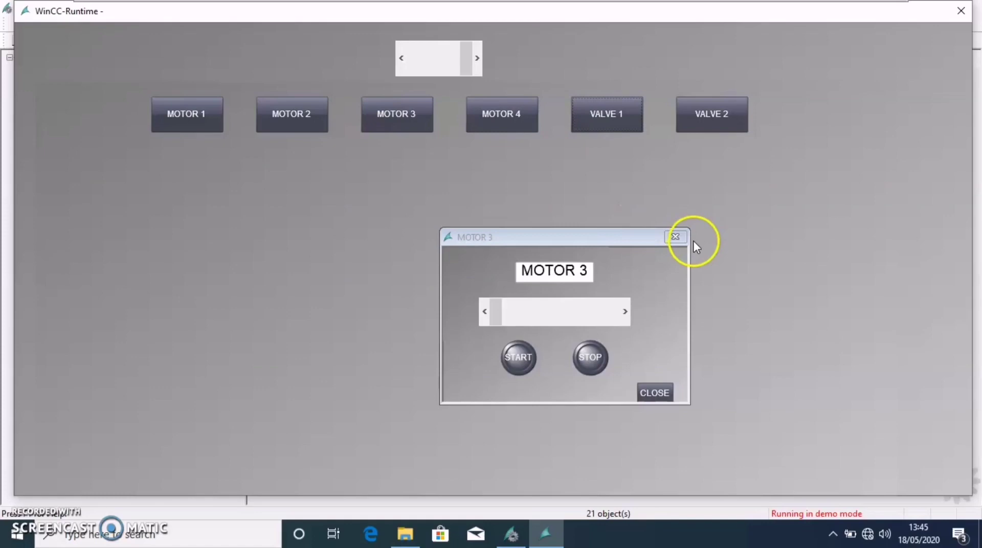
left_click(679, 241)
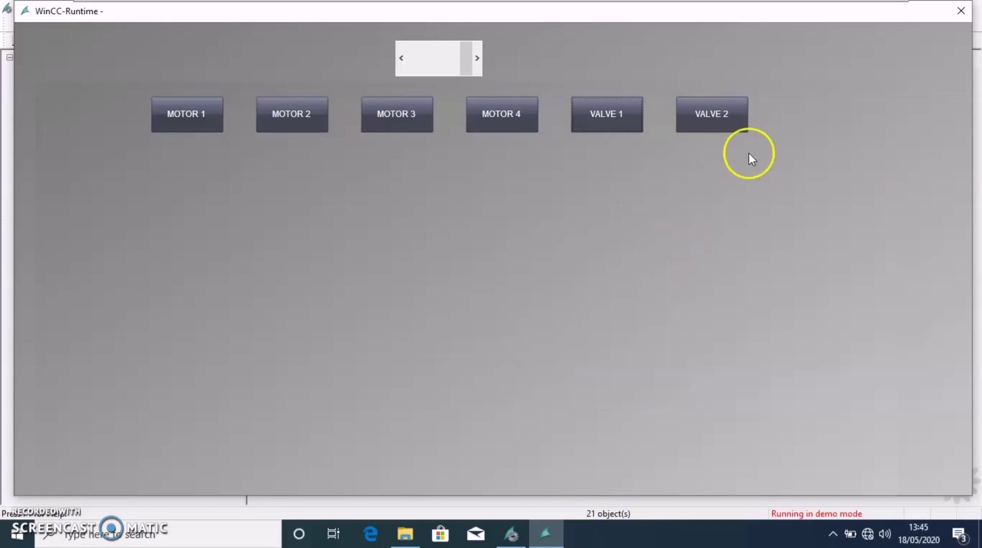
Step: Close Runtime and open Main.Pdl and then MultiplePopup.PDL in Graphics Designer
left_click(961, 12)
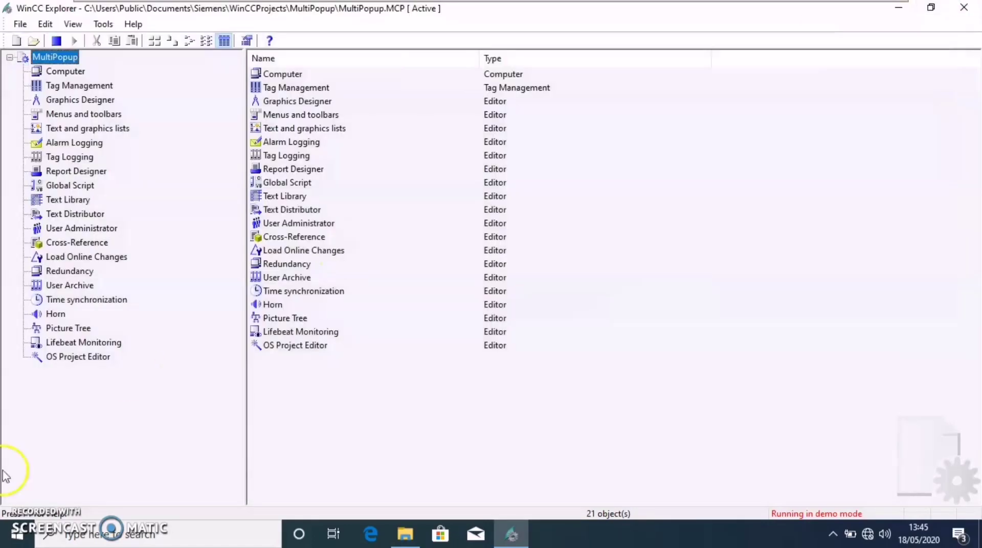
left_click(74, 103)
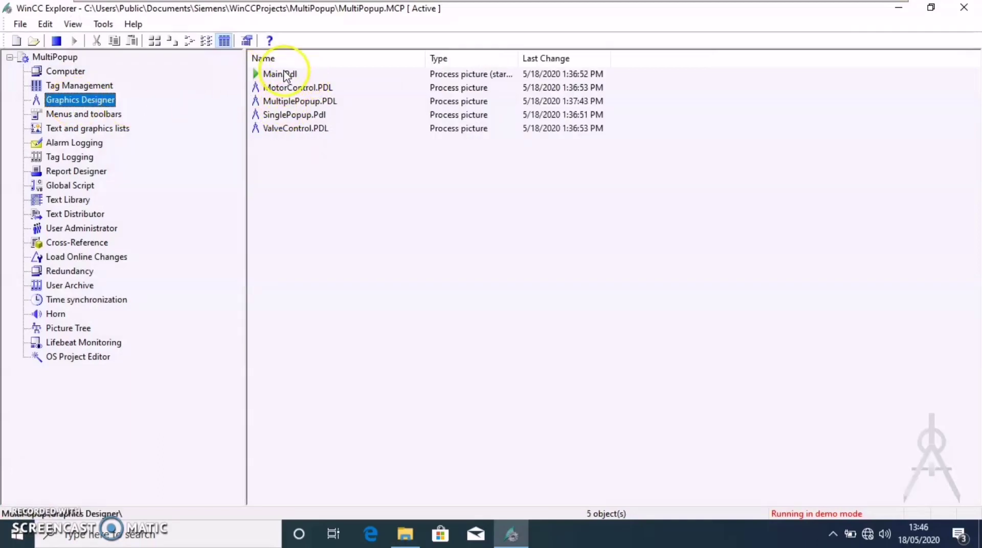
double_click(285, 76)
left_click(301, 101)
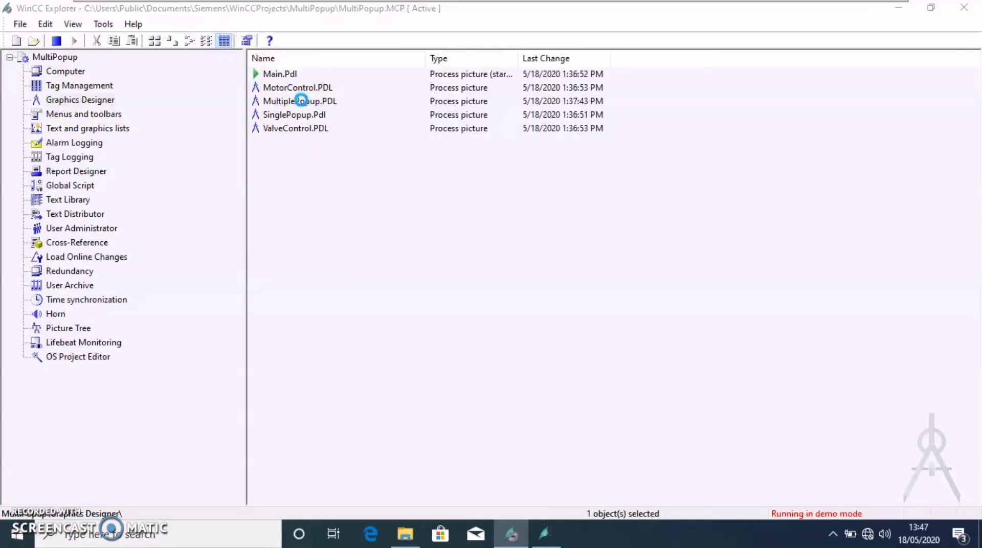
double_click(321, 113)
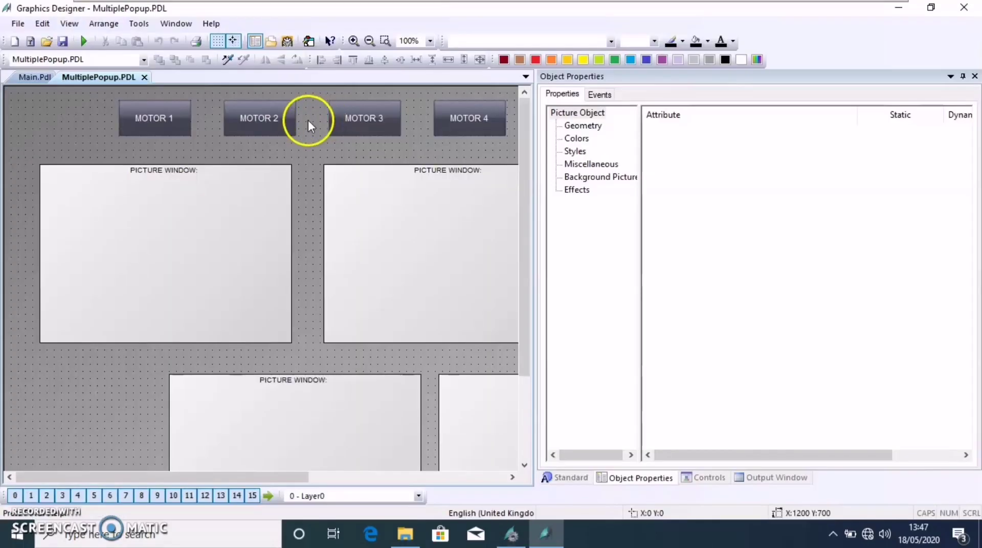
left_click_drag(200, 476, 266, 465)
left_click(98, 77)
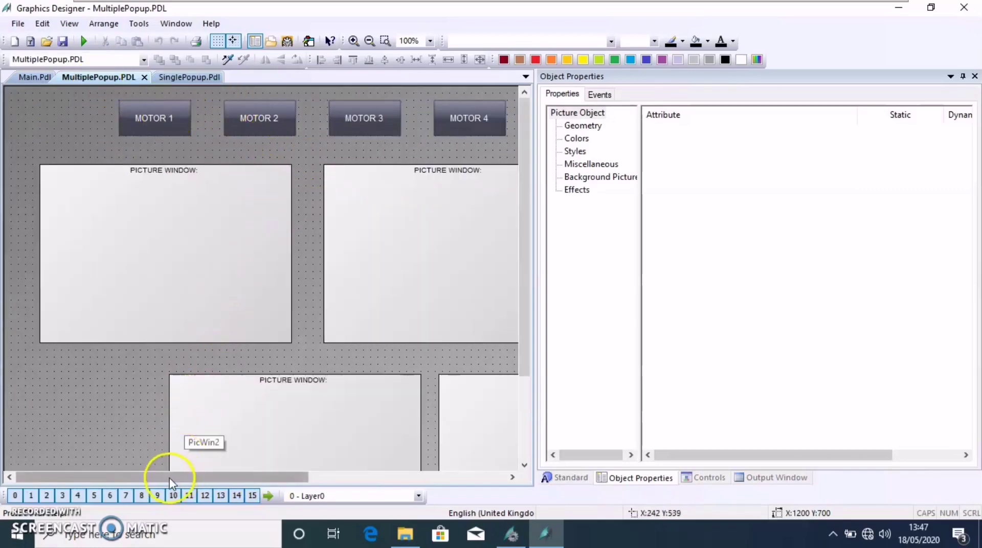
mouse_move(170, 478)
left_mouse_down()
mouse_move(340, 477)
mouse_move(159, 470)
left_mouse_up()
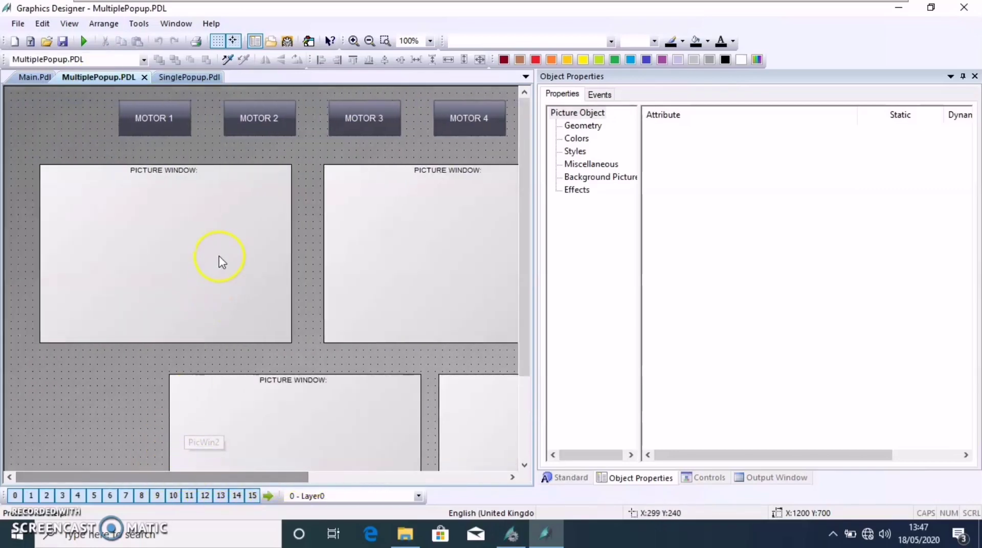
left_click(228, 249)
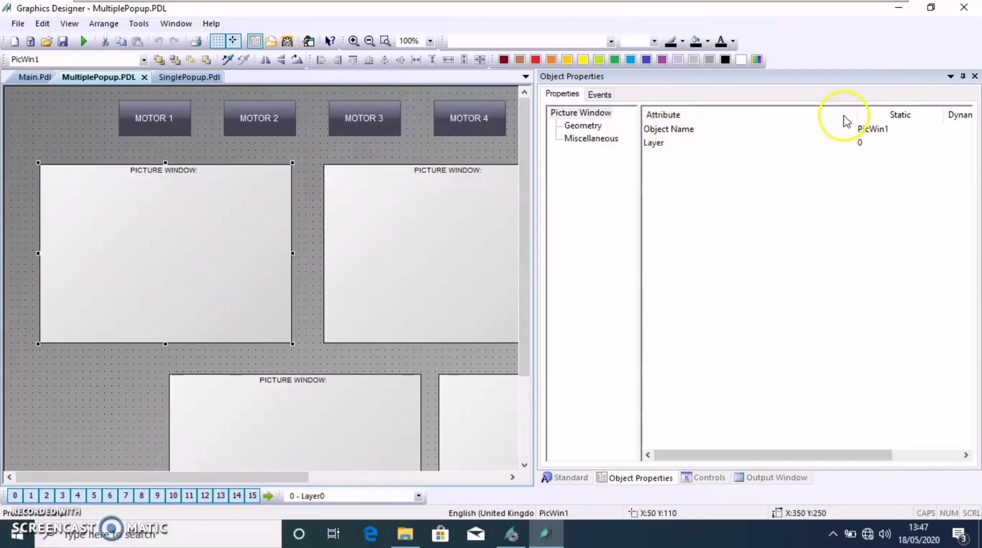
left_click_drag(855, 115, 704, 115)
left_click(740, 132)
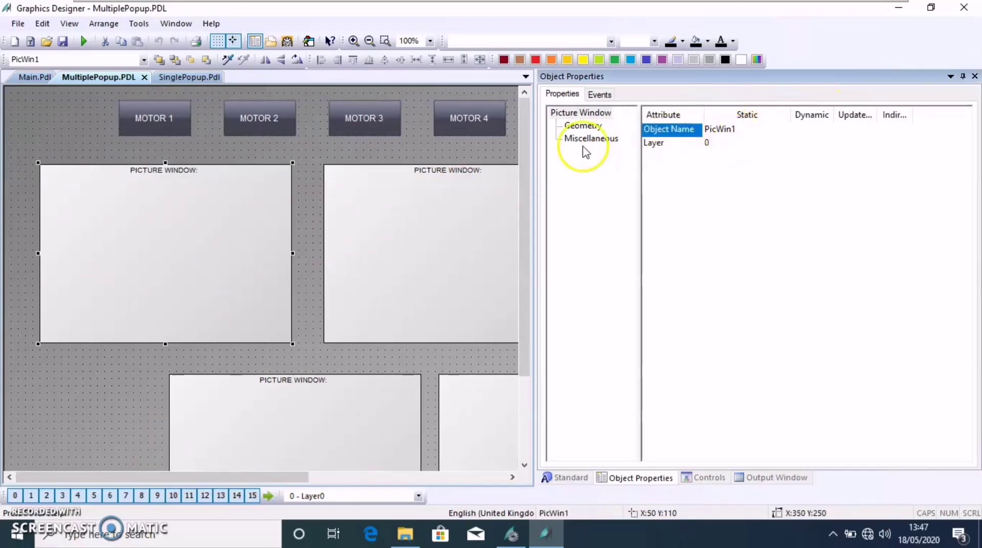
left_click(427, 200)
left_click(305, 431)
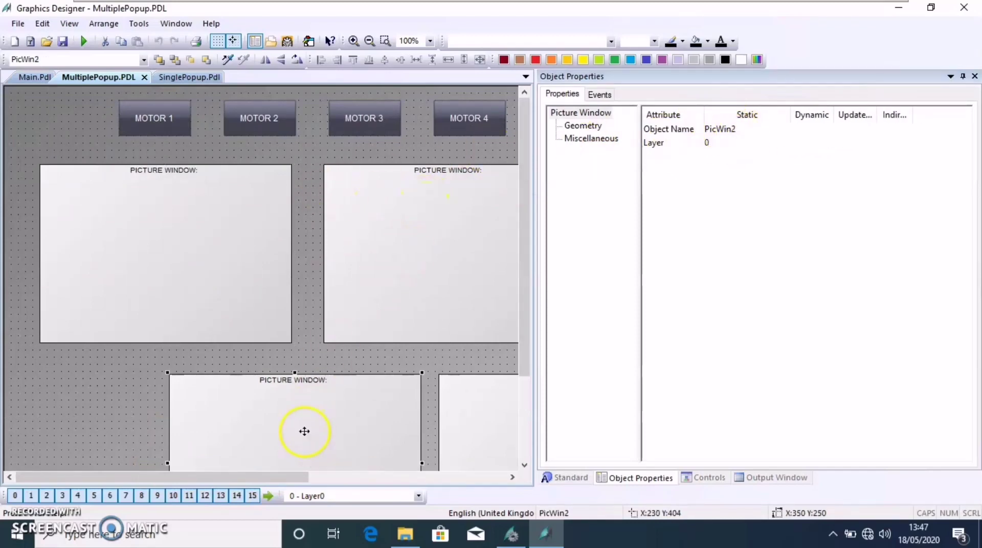
left_click(478, 417)
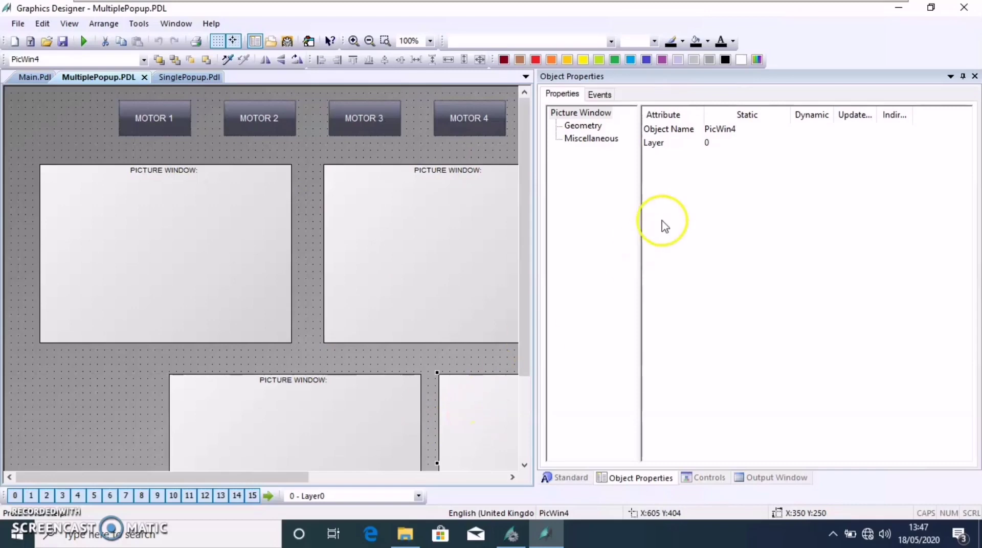
left_click(178, 119)
left_click(173, 254)
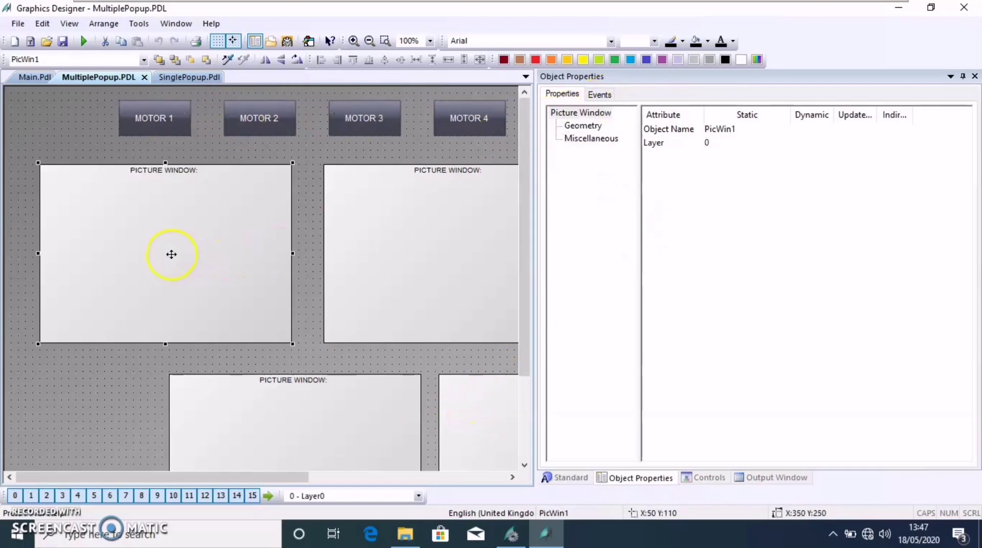
left_click(586, 139)
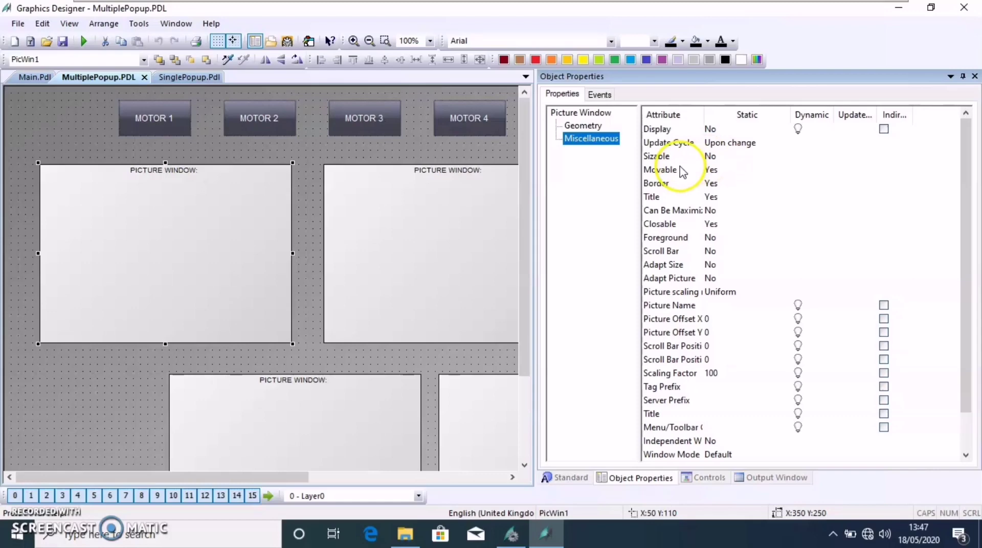
left_click(649, 130)
left_click(391, 281)
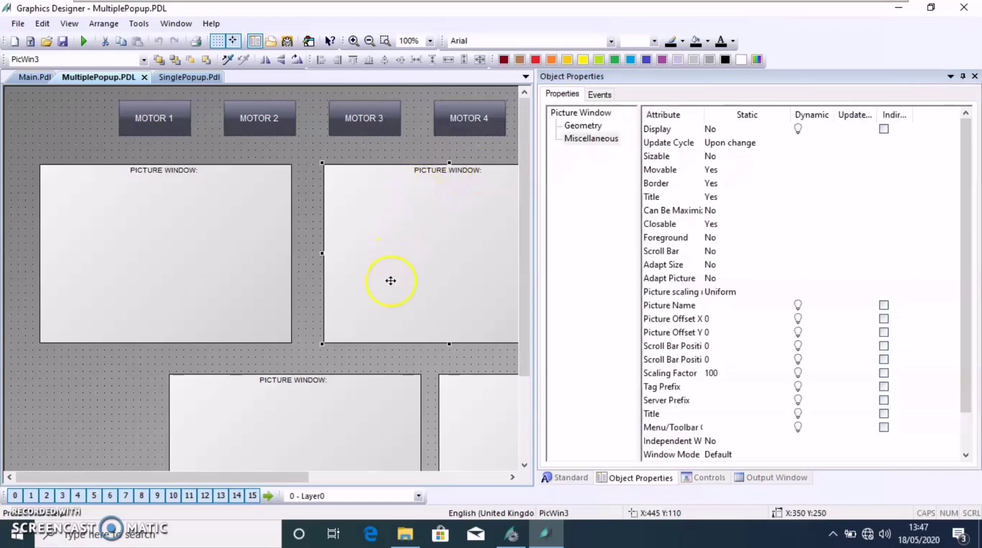
left_click(660, 130)
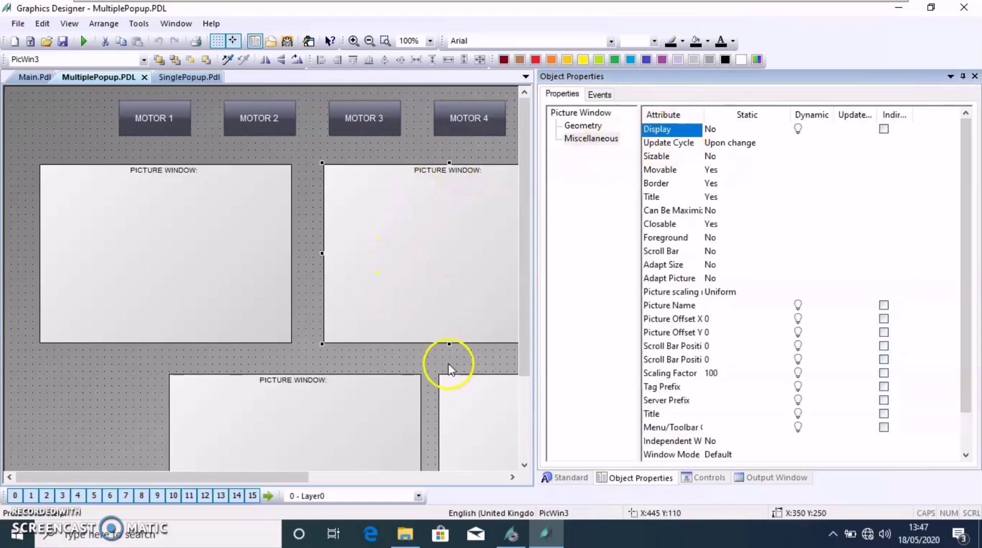
left_click(358, 398)
left_click(658, 128)
left_click(475, 409)
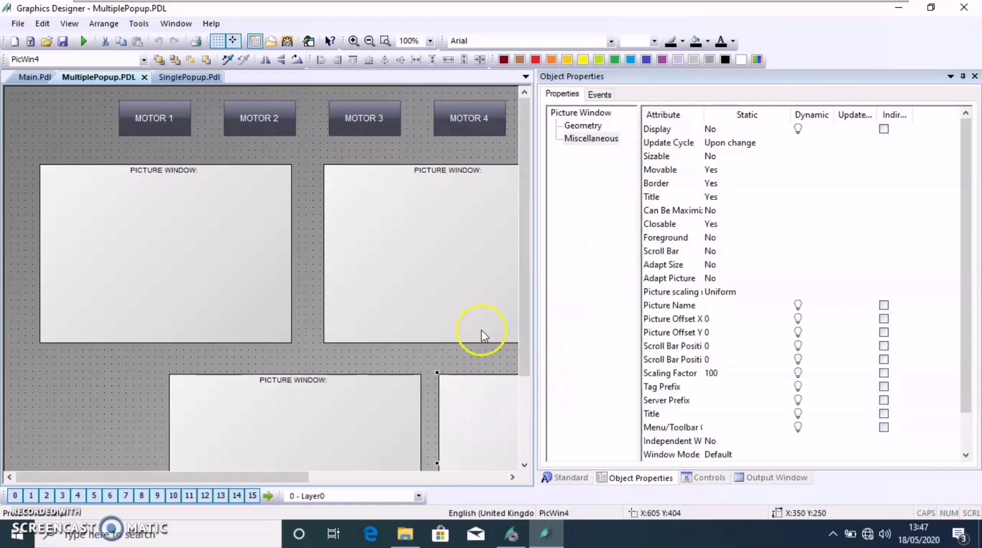
left_click(174, 118)
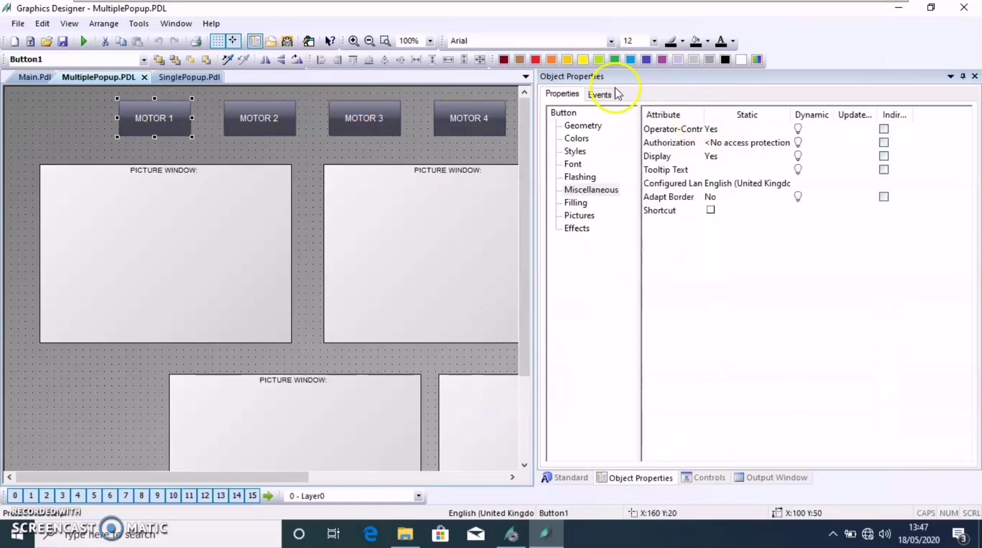
Step: Open the C action behind the MOTOR 1 button's Mouse Click event
left_click(599, 94)
left_click(578, 126)
left_click(745, 130)
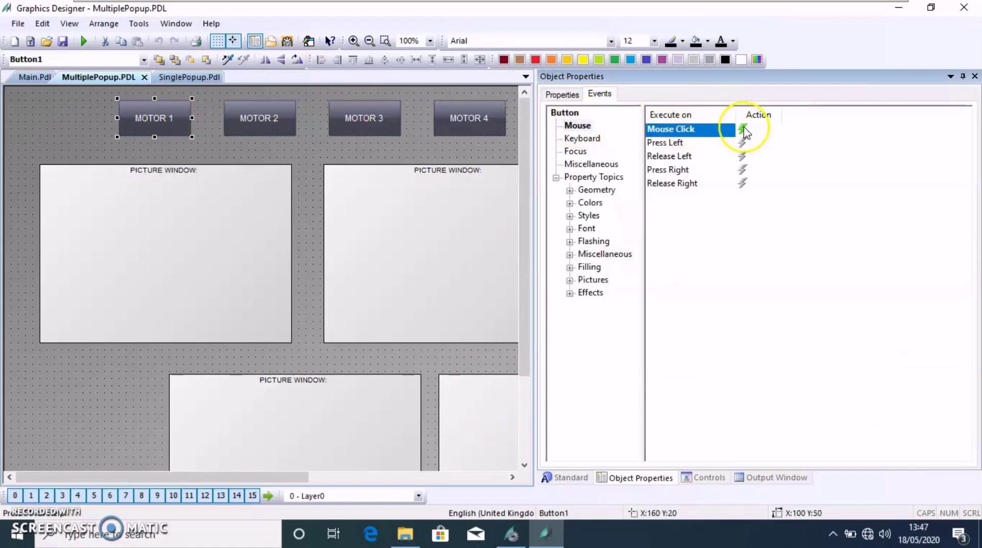
double_click(745, 132)
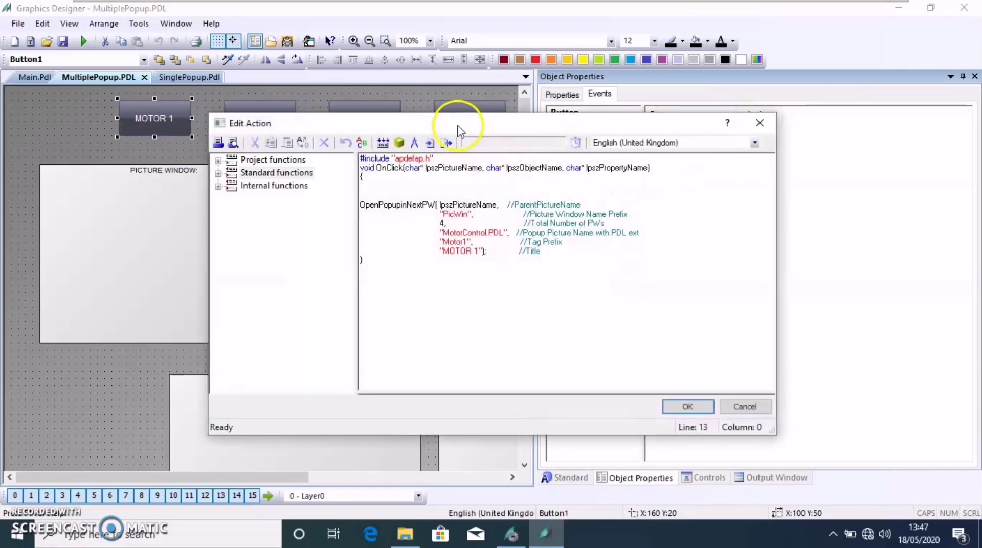
left_click_drag(449, 129, 429, 237)
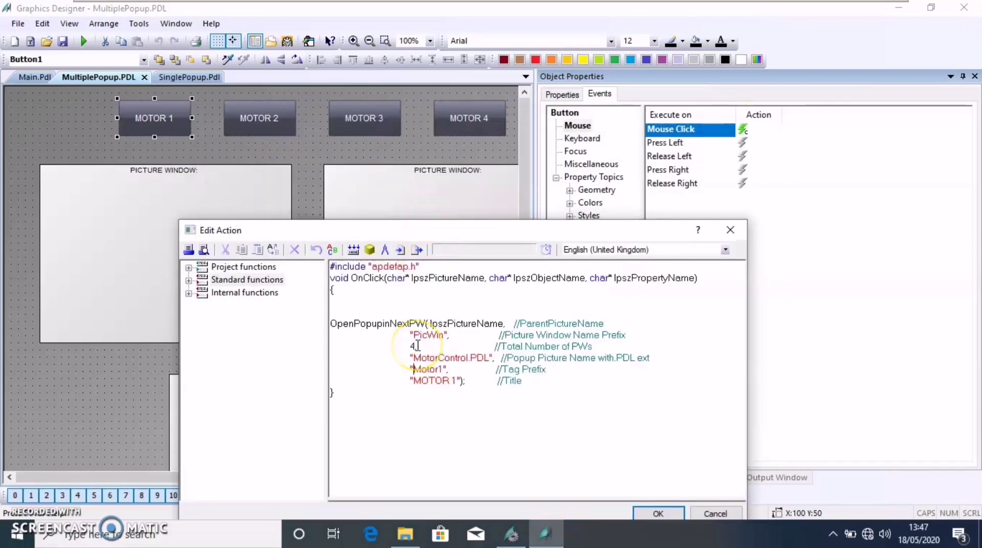
scroll(417, 347, "up", 2)
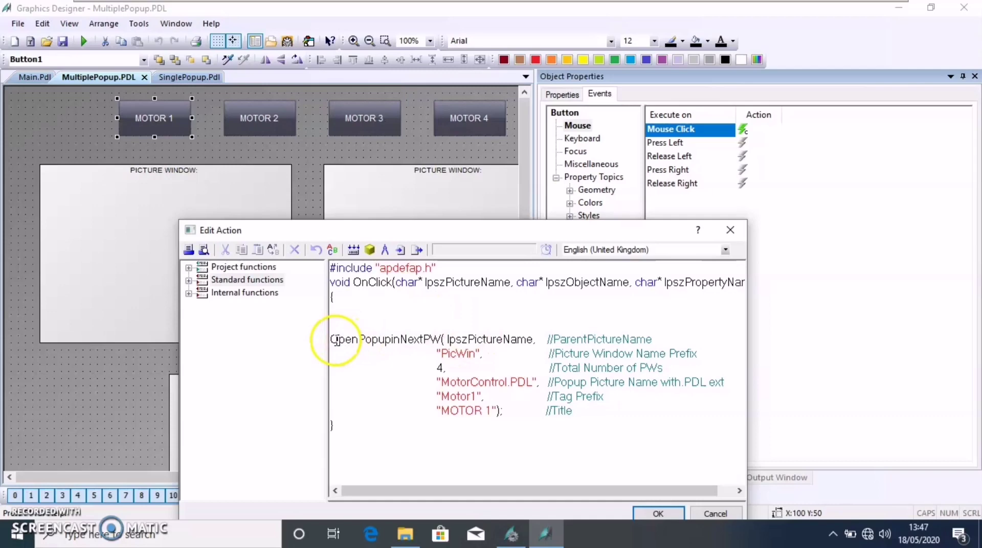
Step: Review the OpenPopupinNextPW call and its Motor1, MOTOR 1 and MotorControl.PDL arguments
left_click_drag(336, 340, 444, 340)
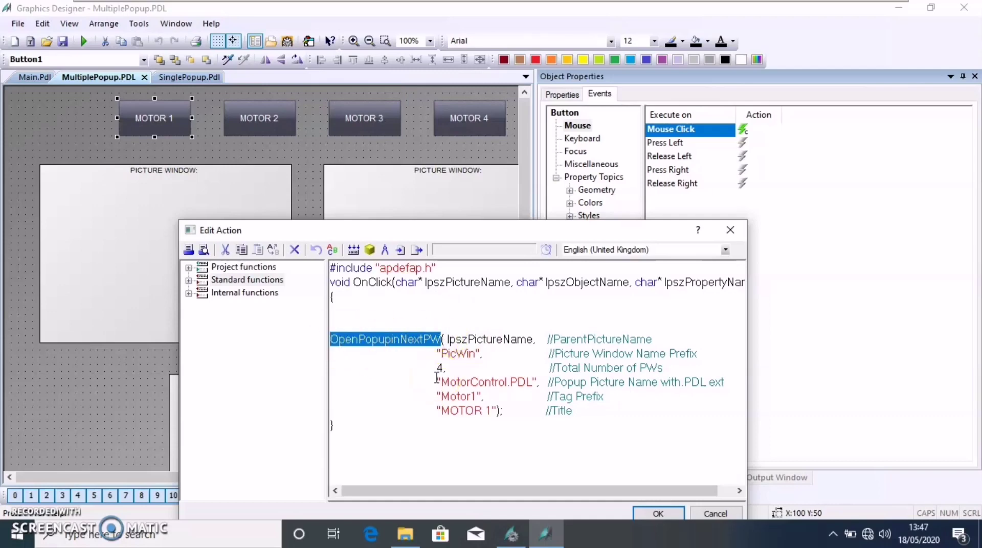
left_click(188, 267)
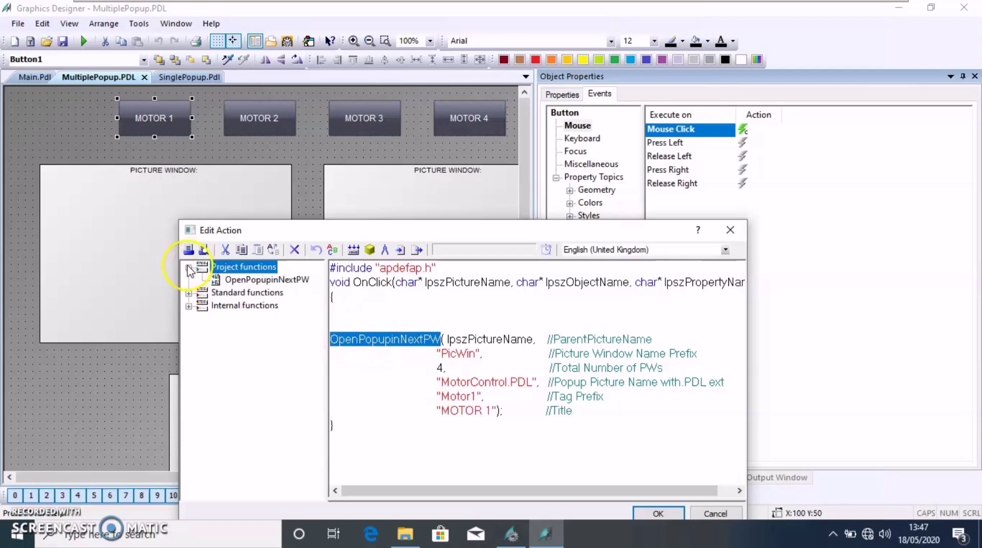
left_click(258, 281)
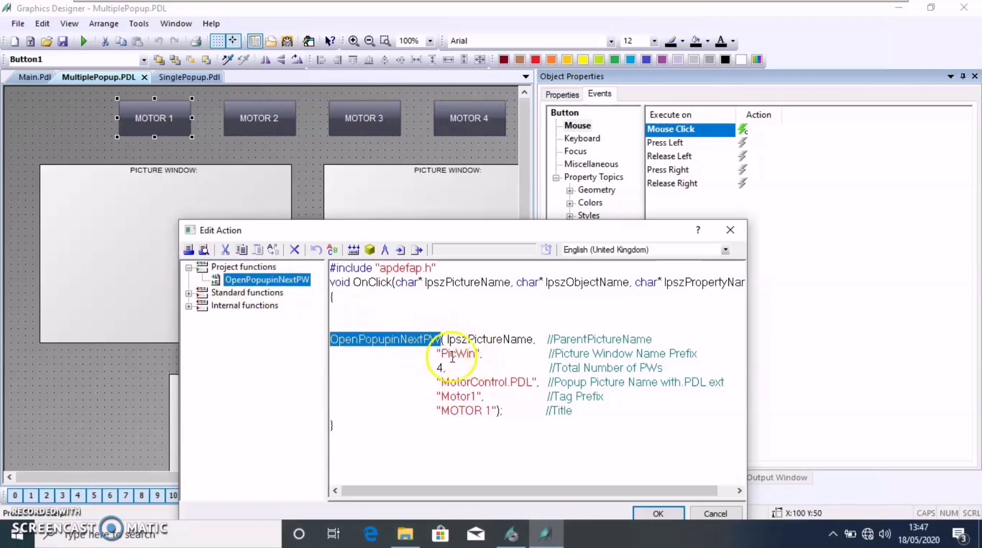
double_click(460, 396)
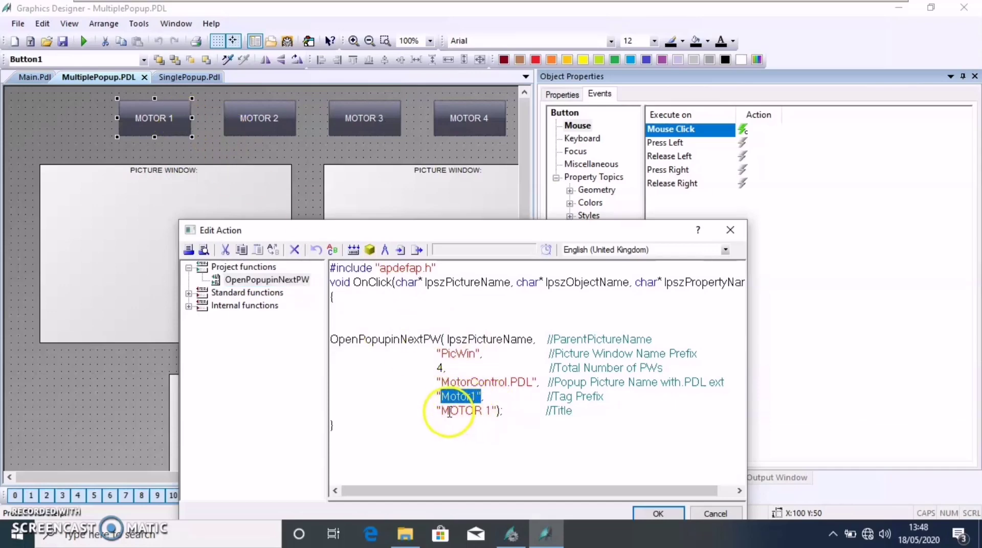
left_click_drag(441, 411, 495, 413)
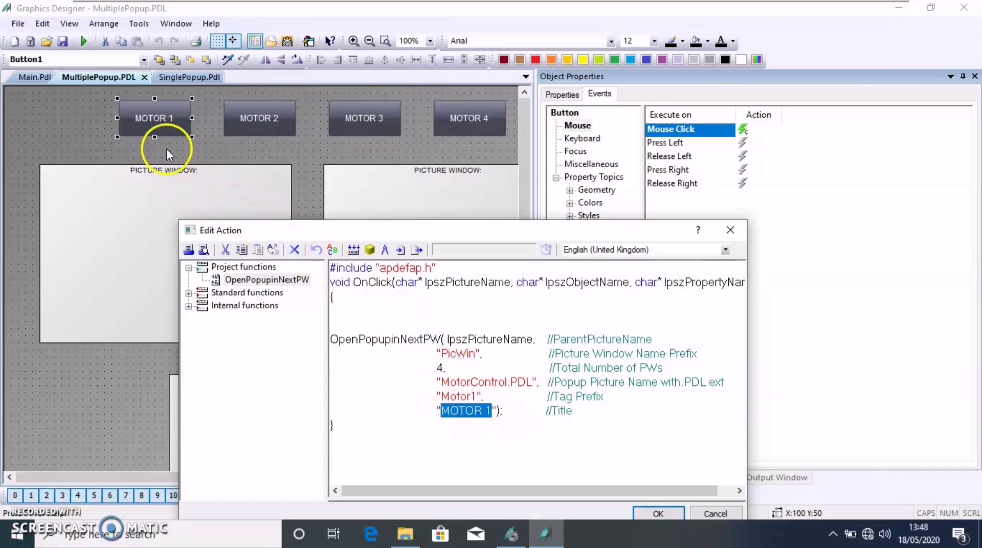
left_click_drag(441, 383, 535, 386)
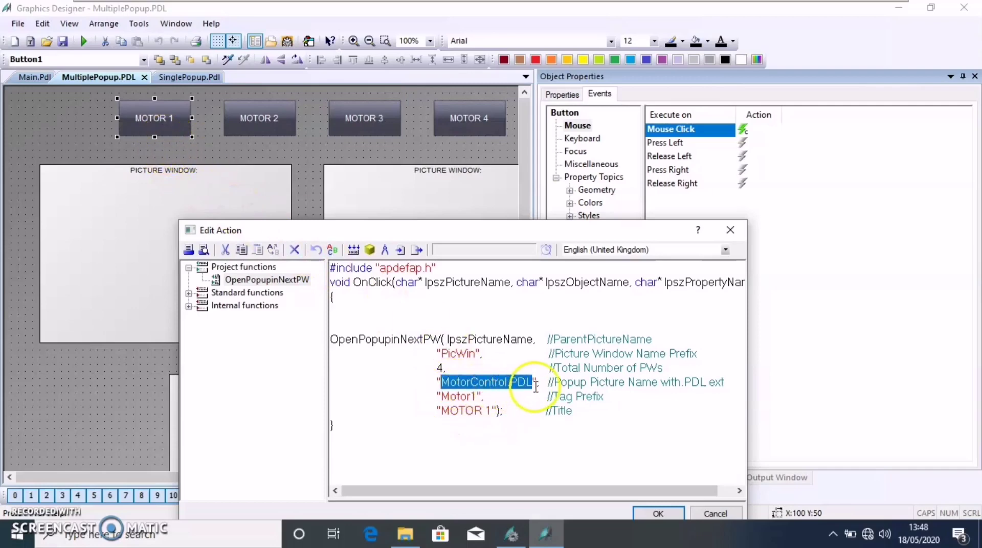
Step: Open MotorControl.PDL from WinCC Explorer and close MOTOR 1's C action editor
left_click(513, 537)
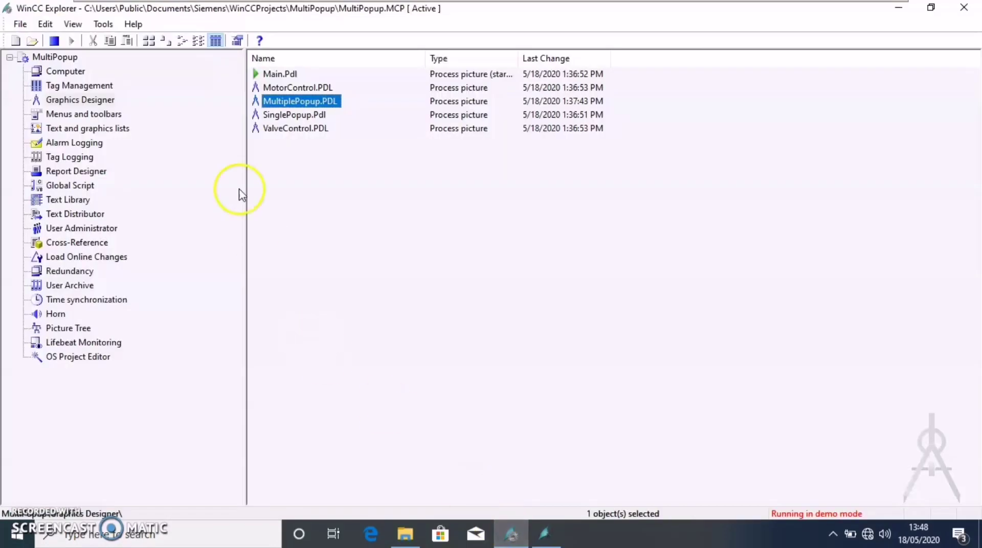
double_click(300, 87)
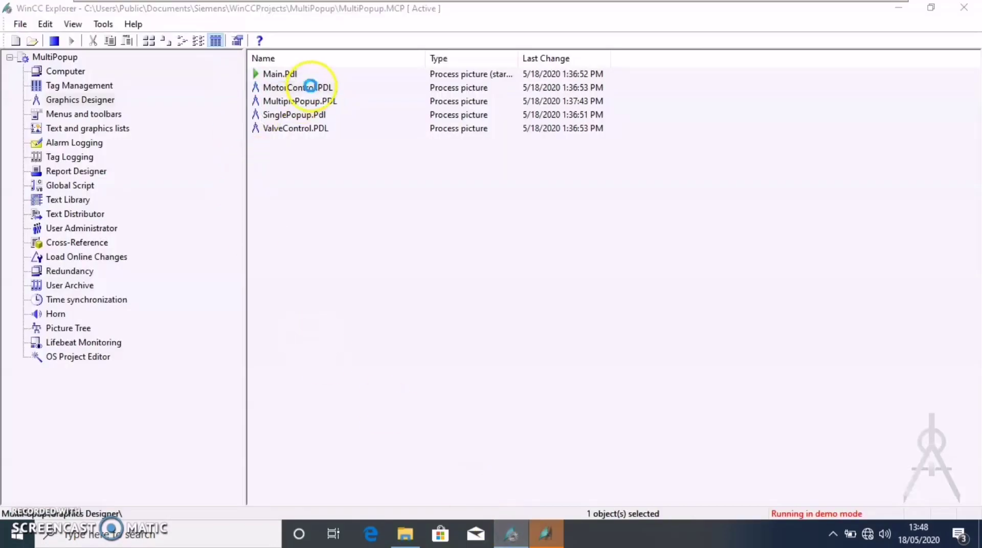
left_click(547, 537)
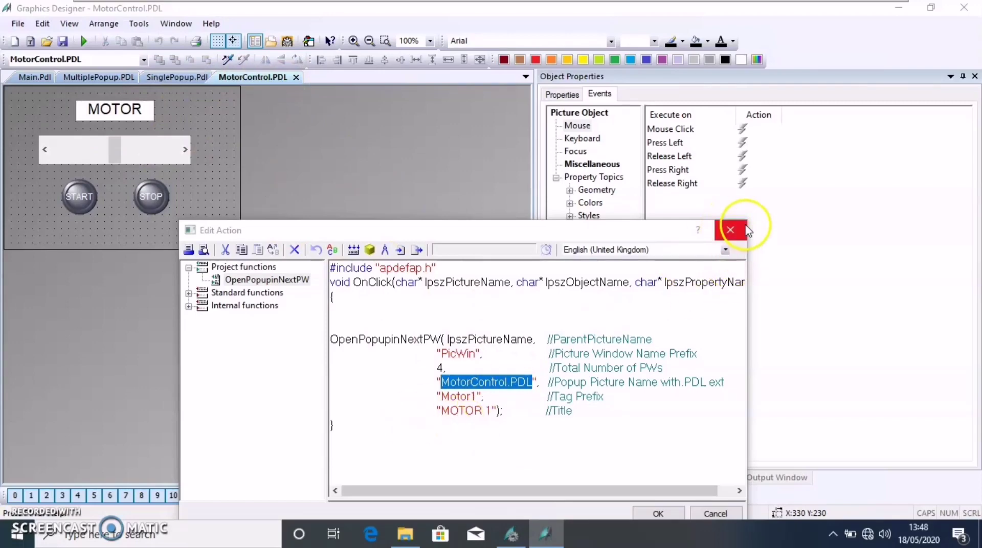
left_click(730, 230)
Step: Inspect MOTOR 4's mouse-click C action in MultiplePopup, then close it
left_click(96, 77)
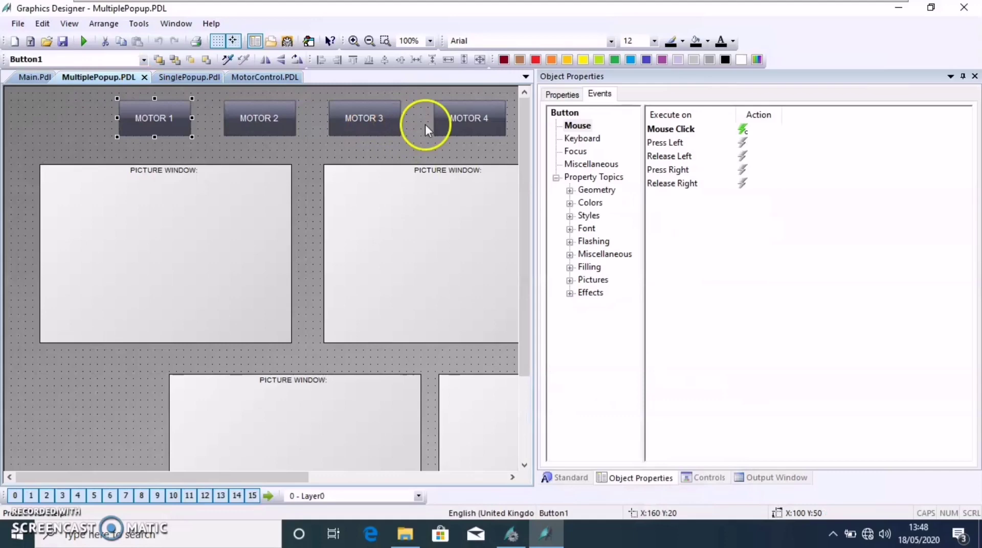
double_click(681, 129)
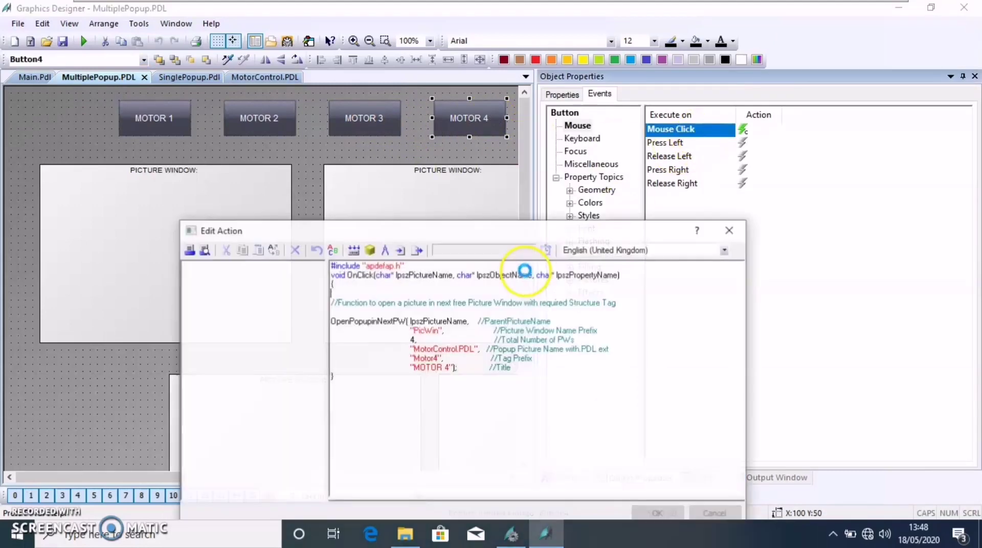
scroll(368, 318, "up", 3)
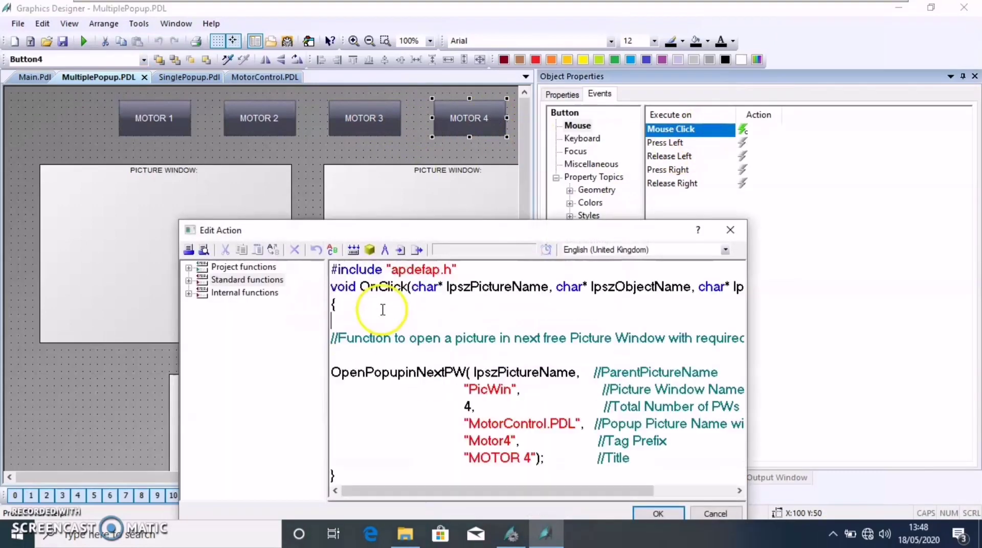
left_click(189, 268)
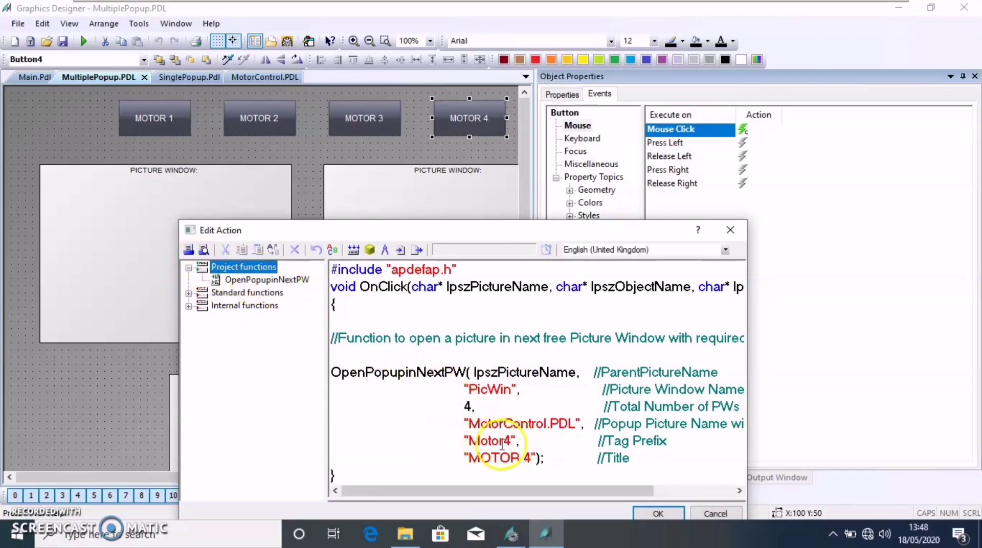
left_click_drag(505, 233, 521, 162)
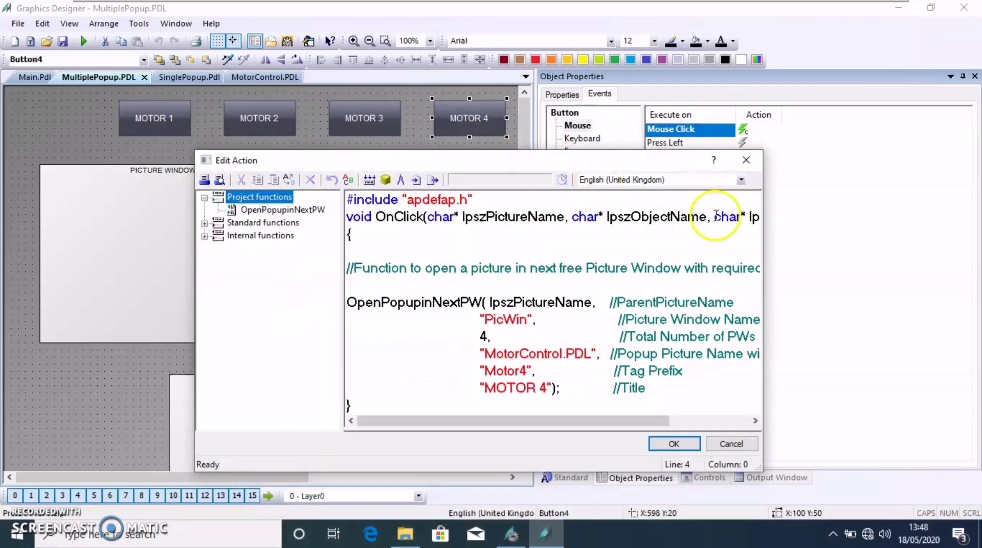
left_click(745, 163)
left_click_drag(256, 480, 359, 481)
Step: Review VALVE 1's mouse-click arguments PicWin and Valve1 and their explanatory comments
left_click(393, 124)
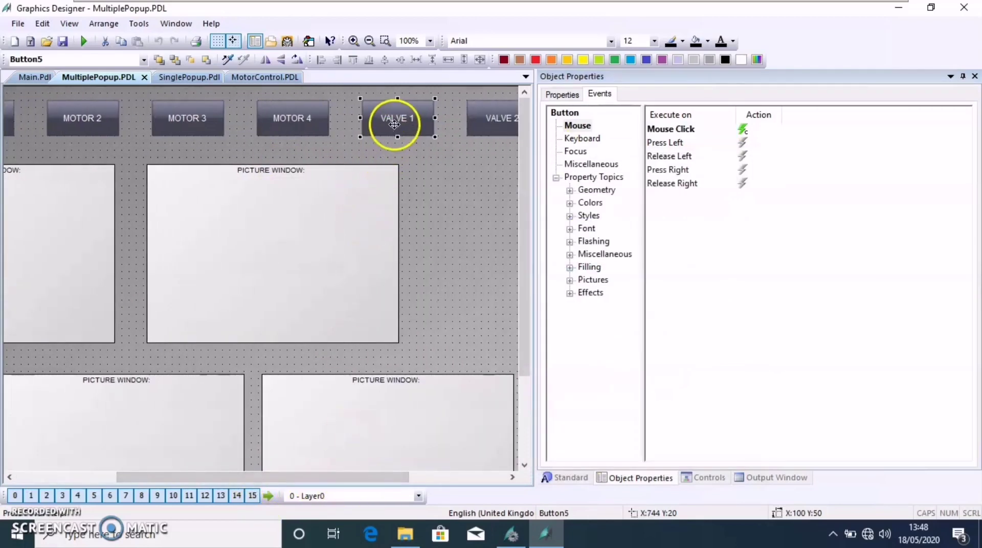
double_click(677, 129)
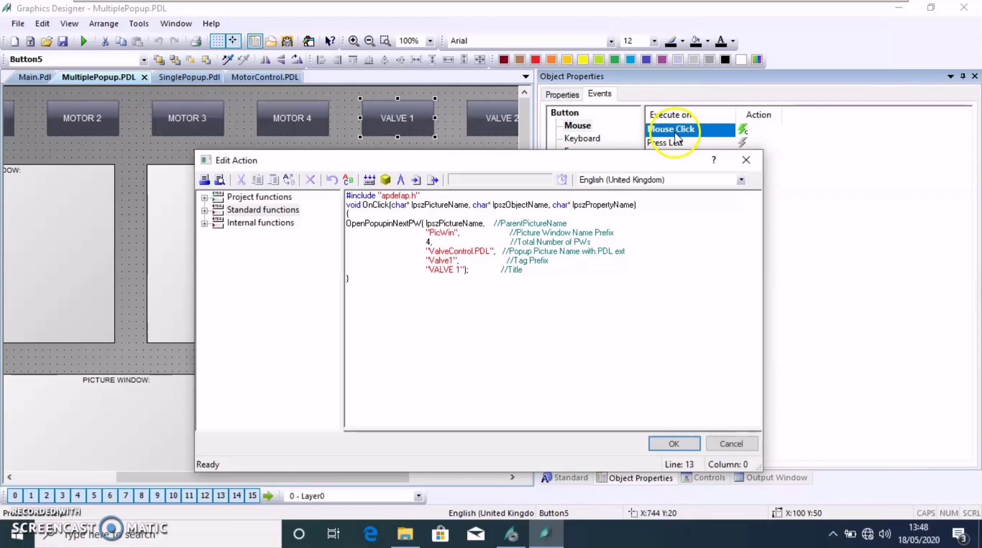
scroll(412, 250, "up", 4)
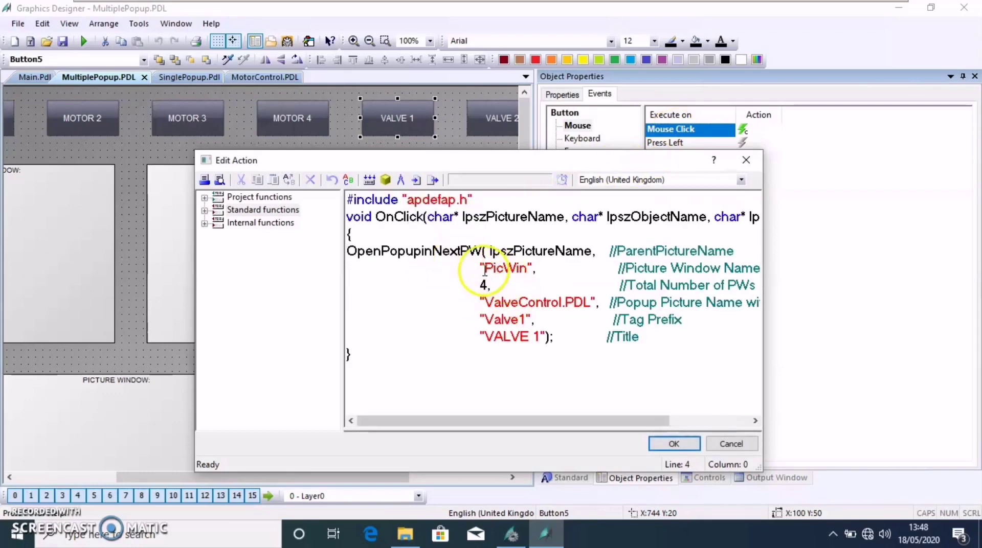
left_click_drag(484, 268, 524, 265)
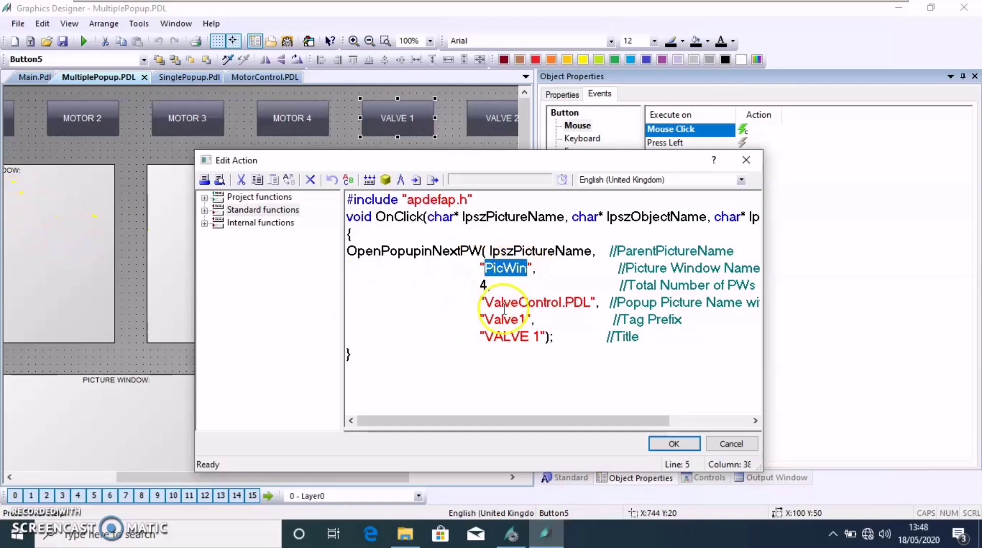
left_click_drag(485, 320, 532, 337)
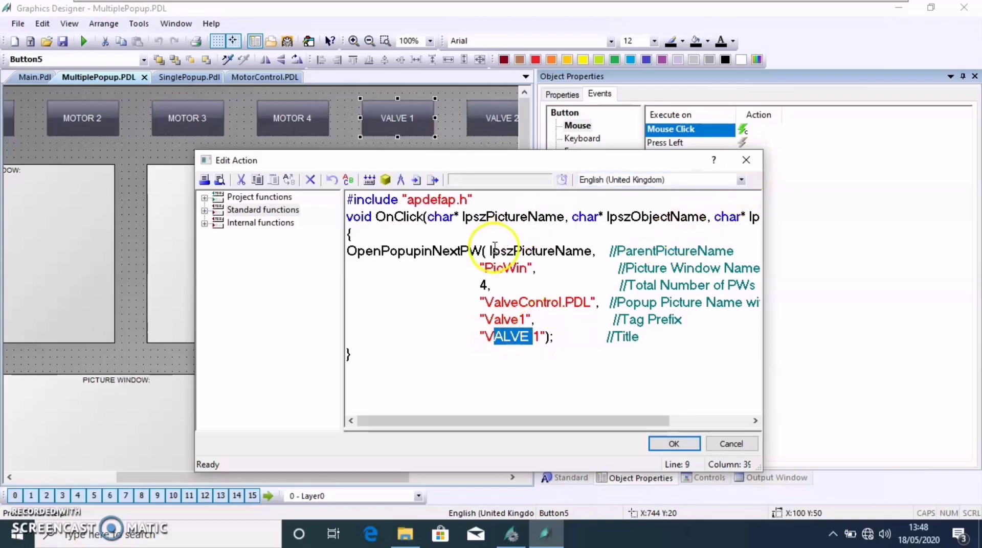
double_click(506, 268)
left_click_drag(460, 420, 492, 421)
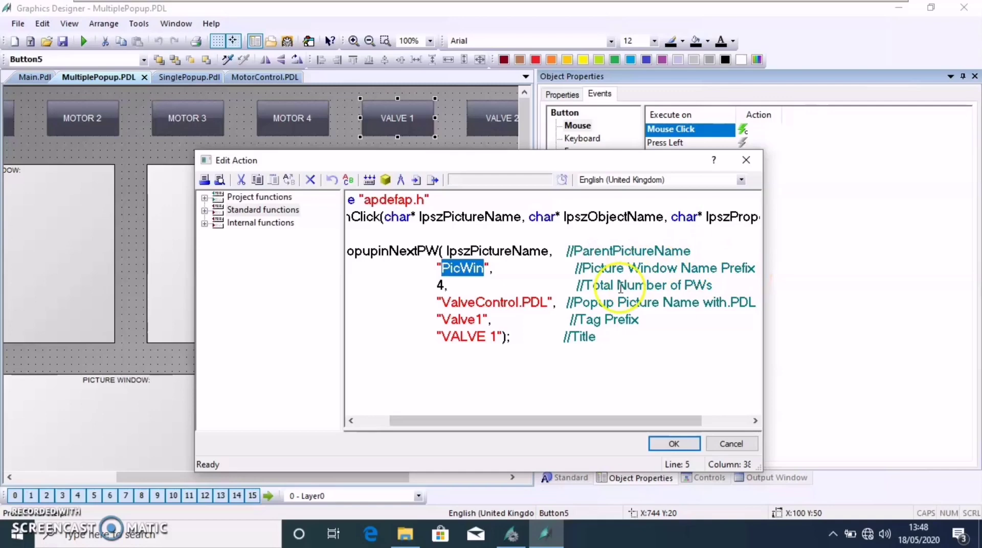
left_click_drag(577, 285, 737, 285)
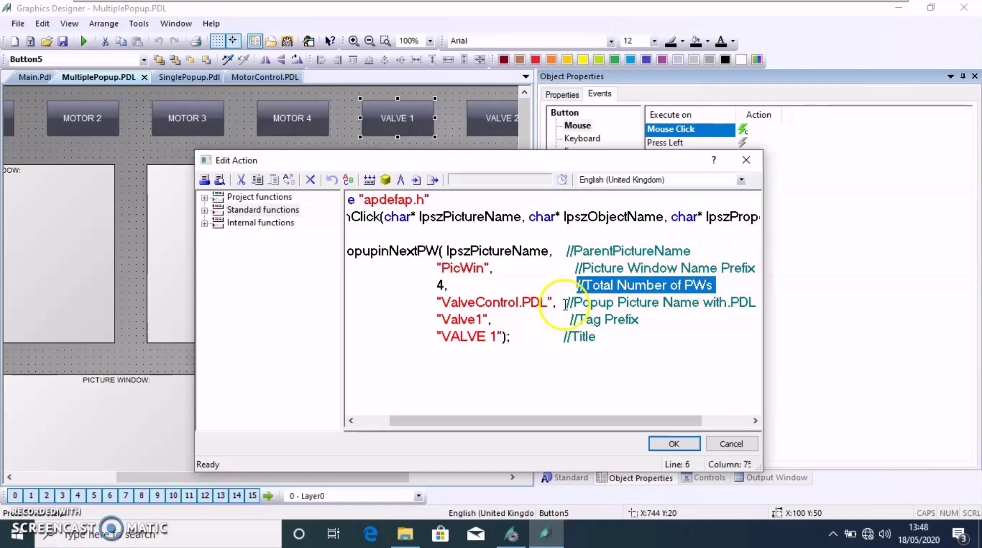
left_click_drag(566, 304, 636, 321)
left_click_drag(562, 337, 597, 337)
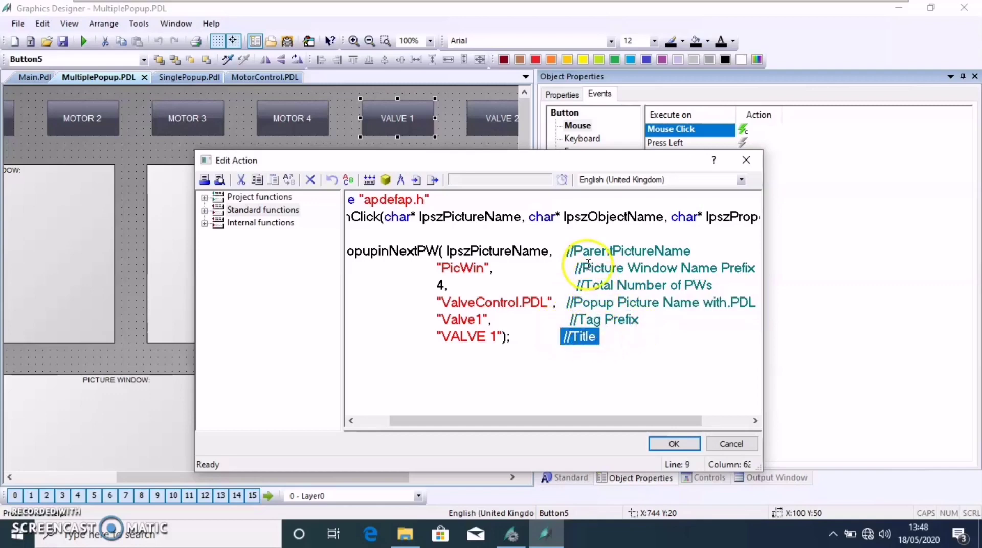
Step: Add the missing comma after lpszPictureName and confirm VALVE 1's action with OK
left_click(576, 258)
type(",")
left_click(473, 219)
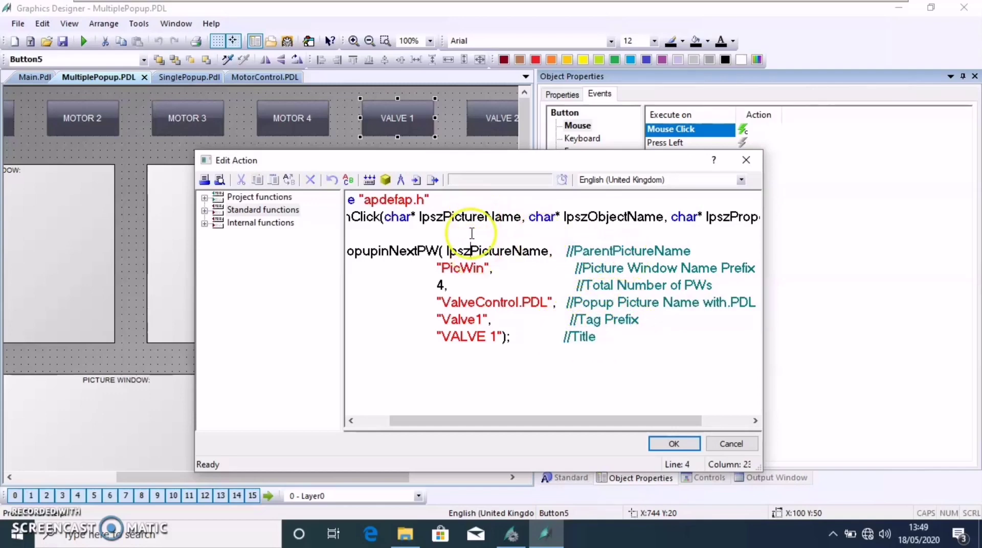
left_click(673, 444)
Step: Confirm the left picture window's Object Name is PicWin1
left_click(70, 272)
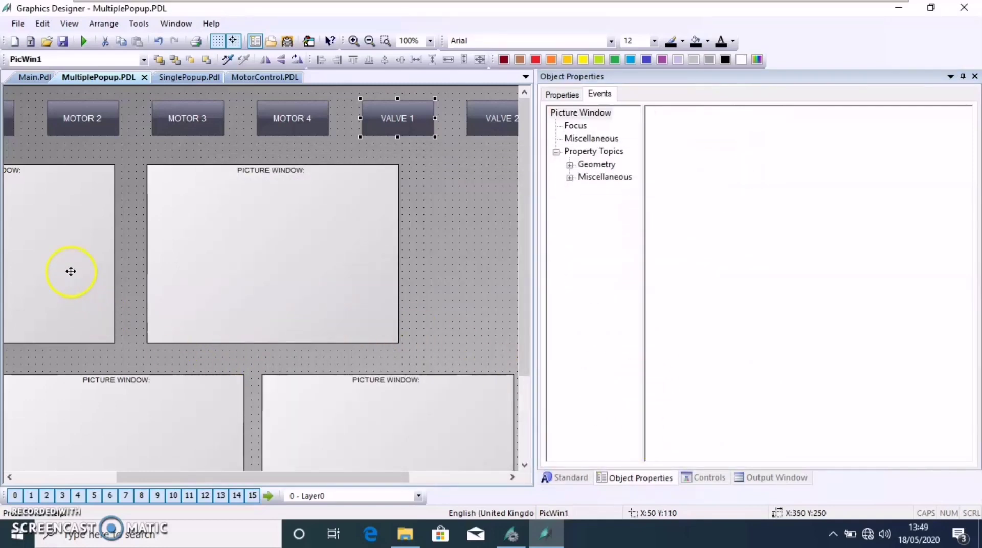
left_click(562, 94)
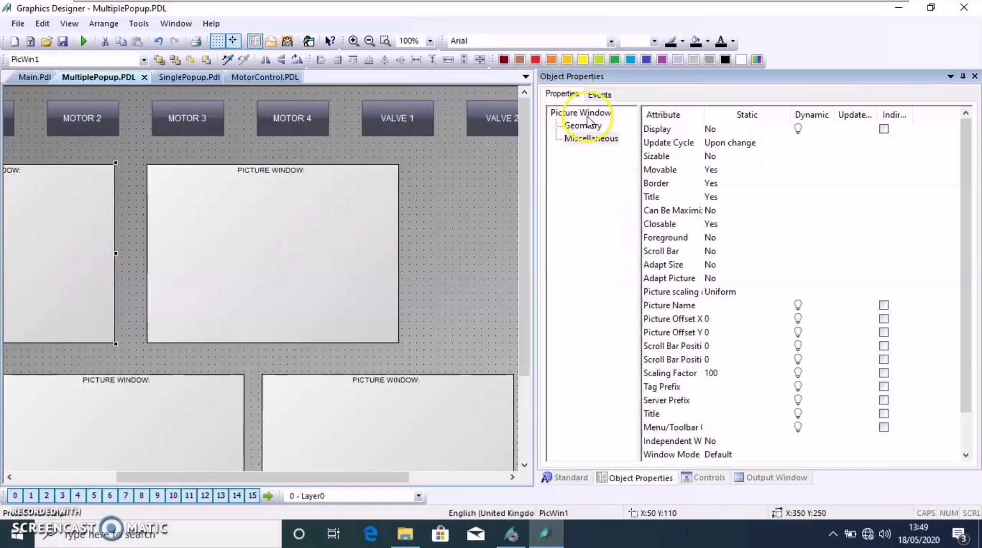
left_click(584, 114)
left_click(719, 132)
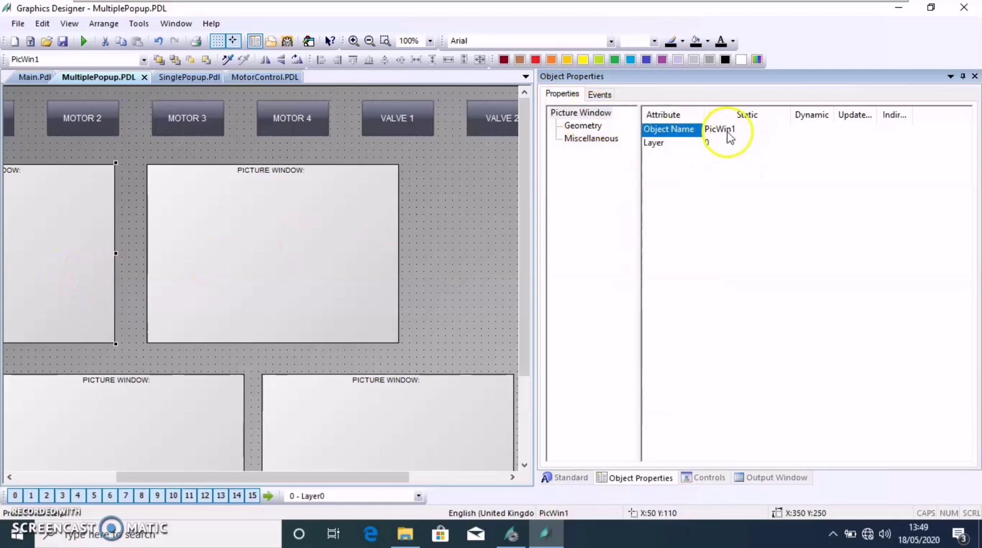
Step: Check MOTOR 4's Mouse Click action and close it without changes
left_click(408, 116)
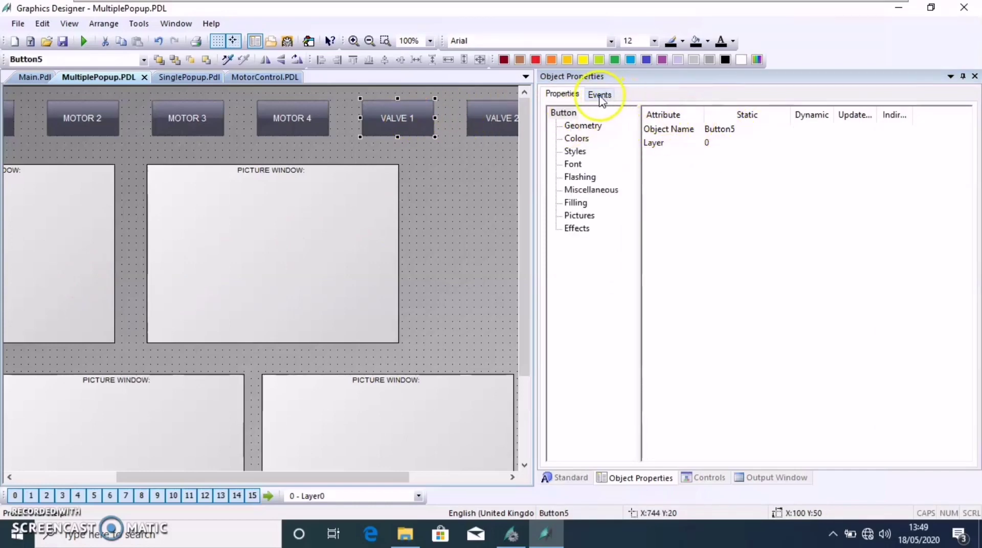
left_click(307, 114)
left_click(599, 94)
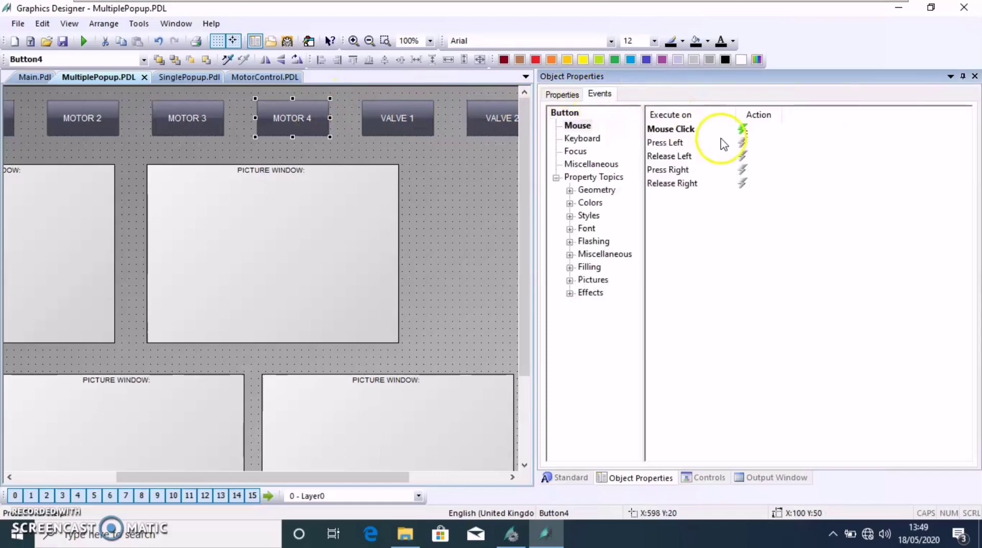
double_click(722, 129)
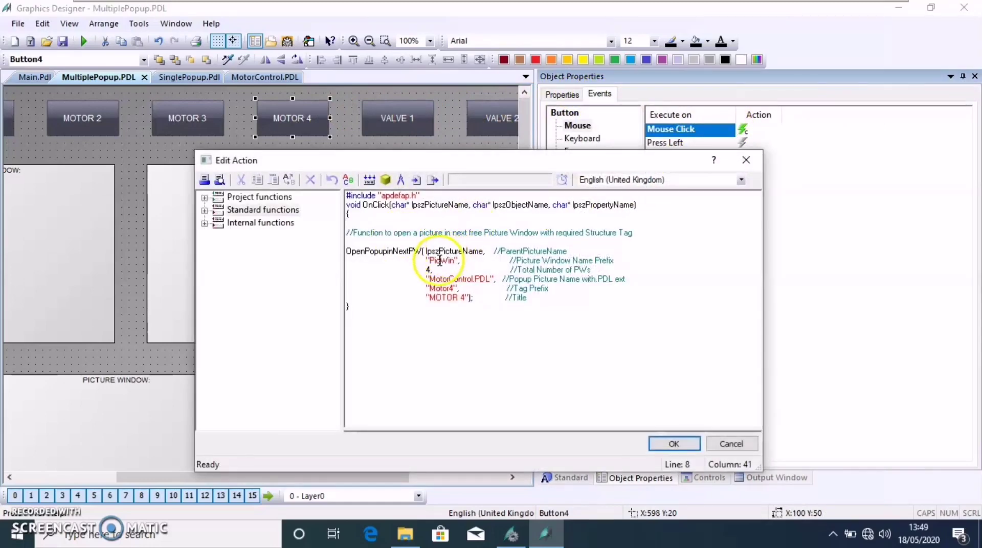
left_click(747, 160)
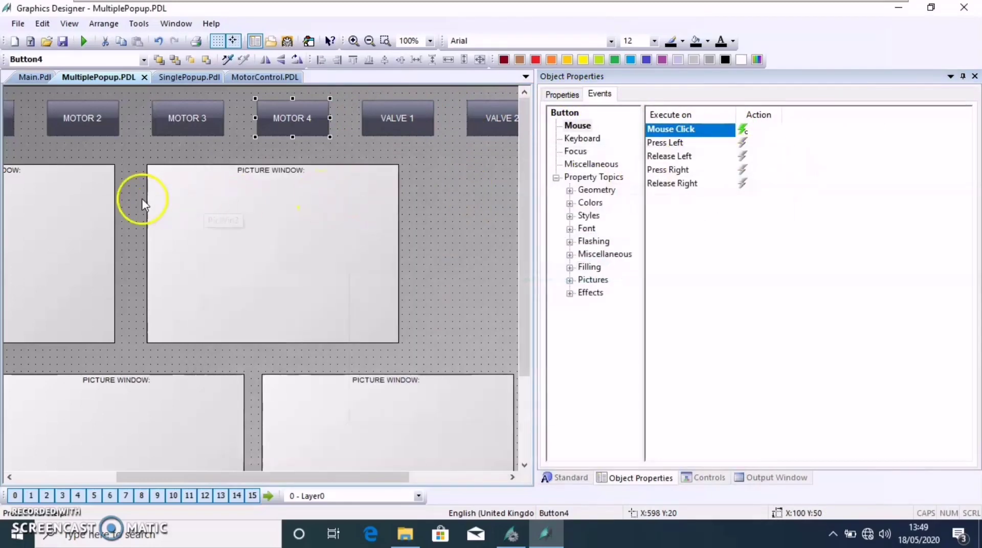
Step: Recheck the PicWin1 and centre picture window properties, then save MultiplePopup
left_click(132, 206)
left_click(108, 205)
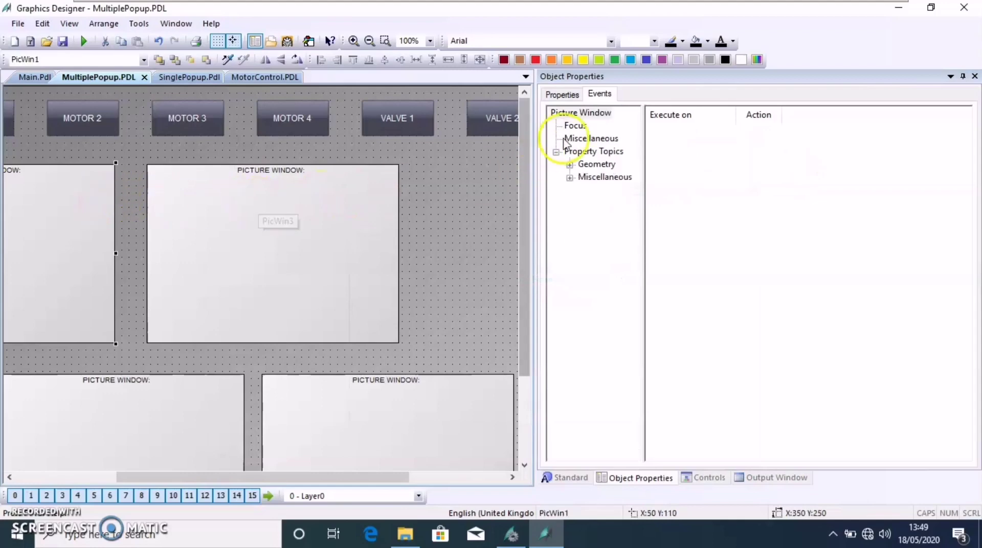
left_click(570, 98)
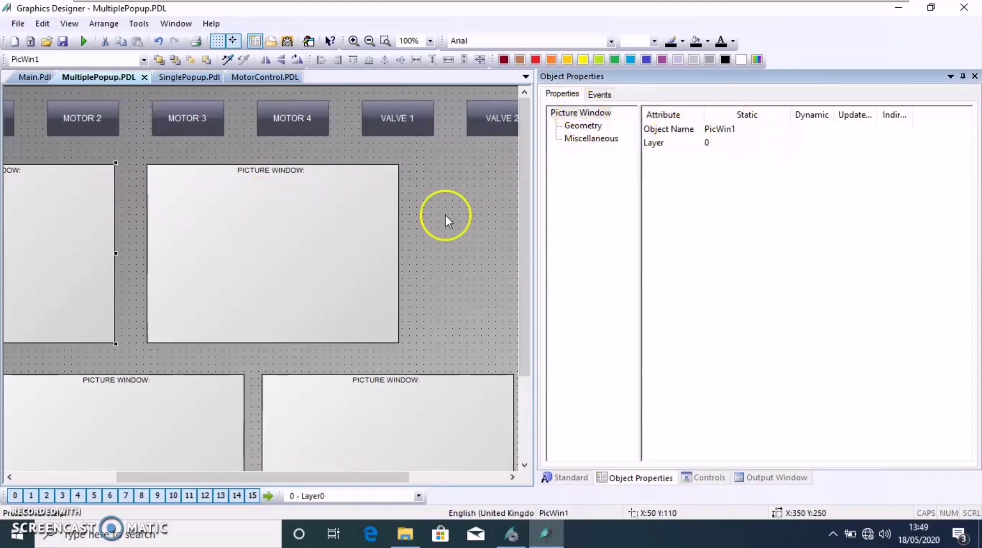
left_click(309, 217)
left_click(62, 41)
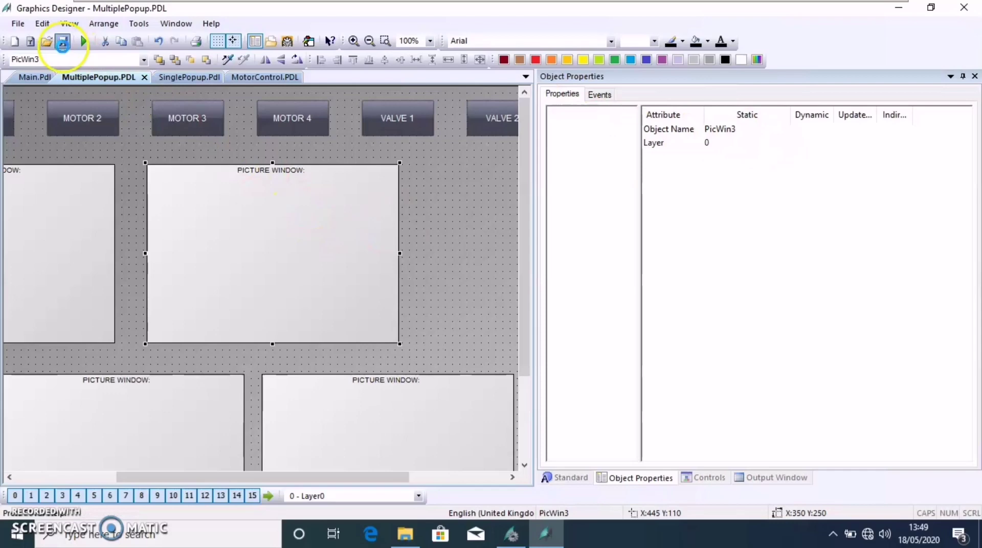
Step: Expand Global Script in WinCC Explorer and launch its C-Editor
left_click(512, 534)
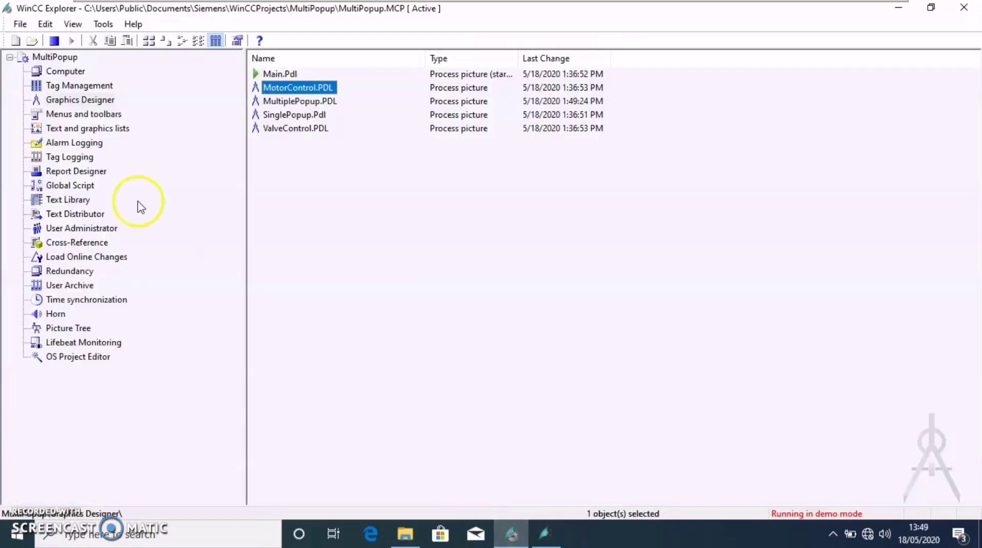
left_click(33, 187)
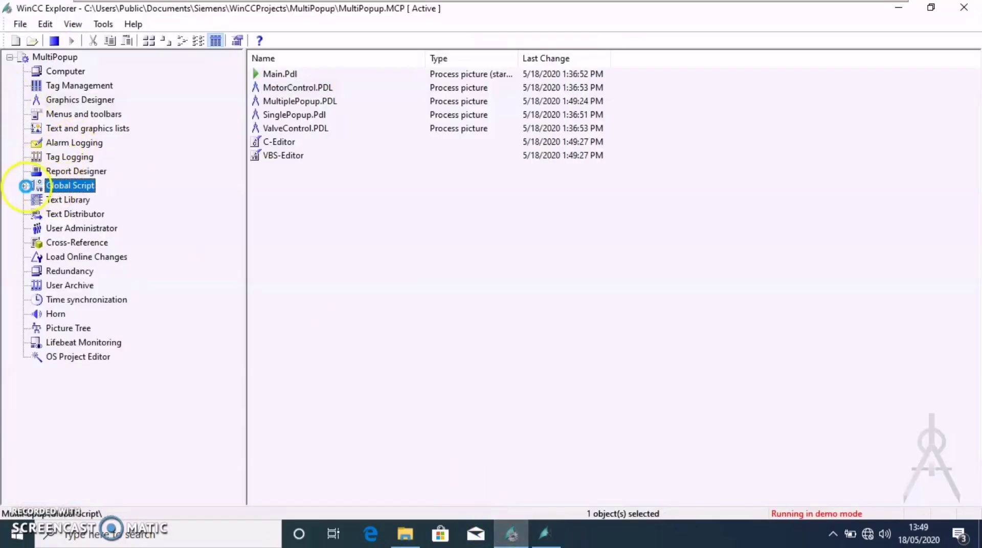
double_click(28, 184)
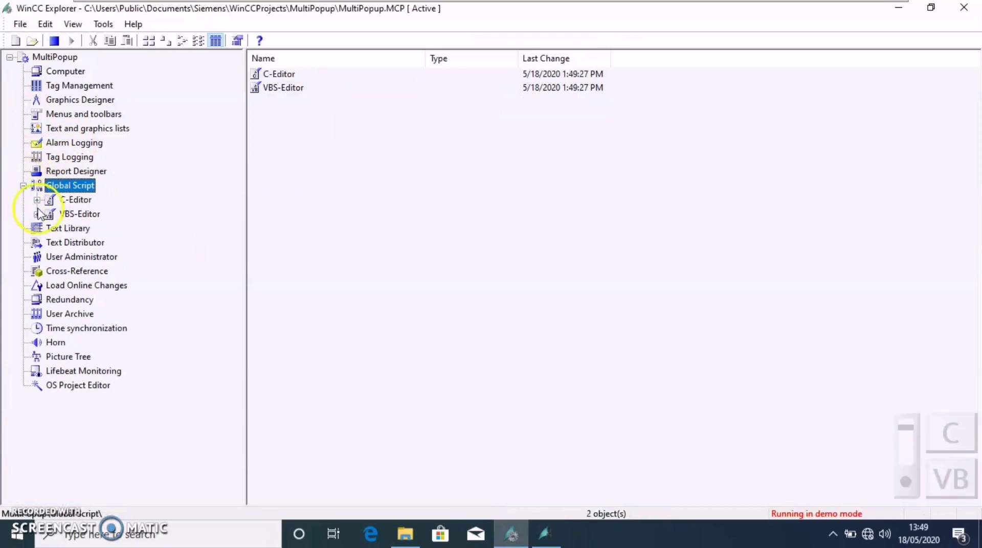
left_click(51, 200)
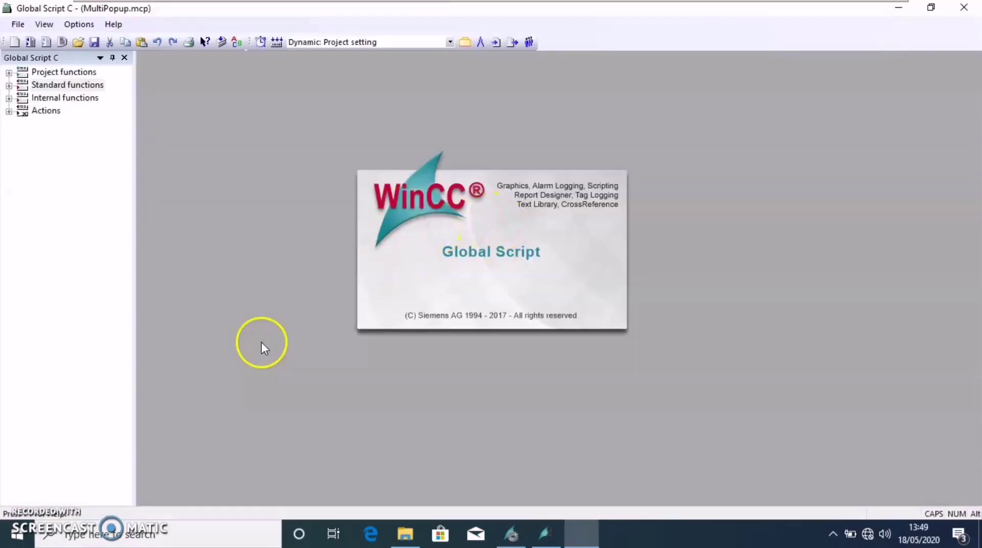
Step: Read through the OpenPopupinNextPW project function's notes and code, then close Global Script C
left_click(9, 72)
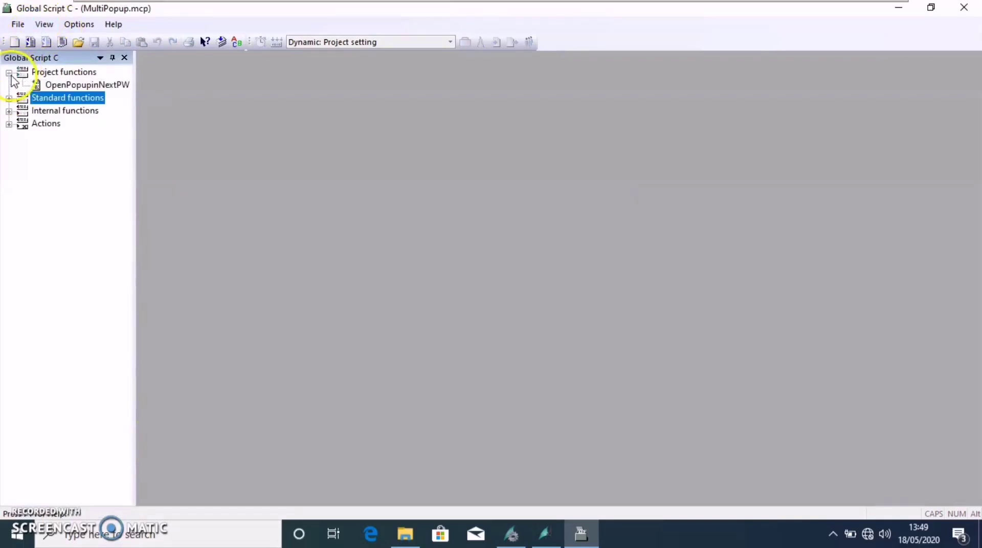
double_click(68, 85)
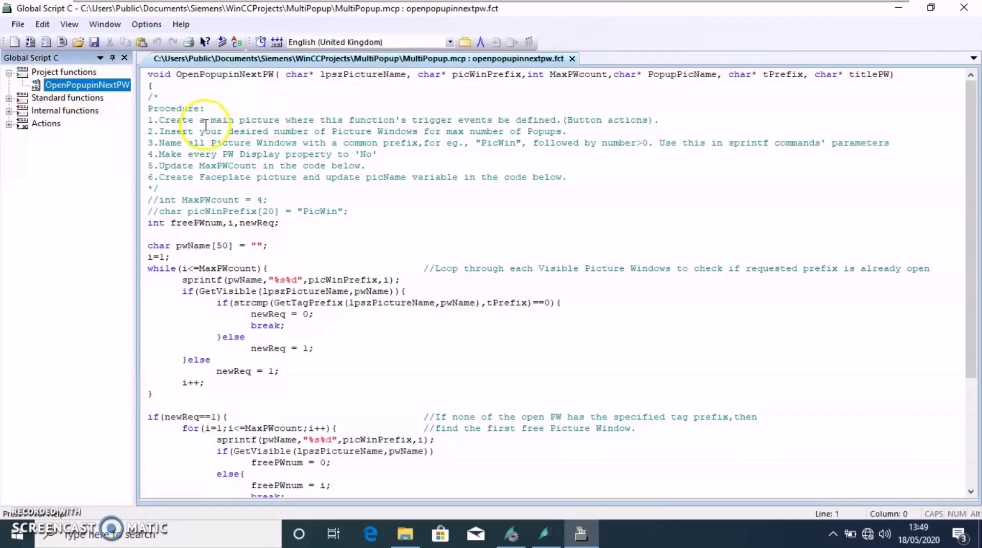
left_click_drag(152, 108, 228, 132)
scroll(961, 205, "down", 5)
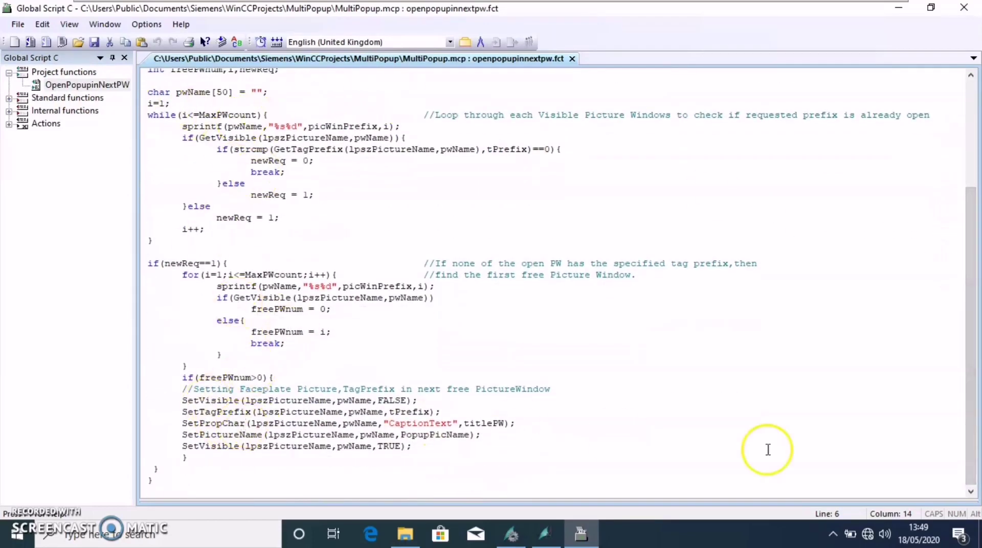
left_click_drag(964, 364, 965, 237)
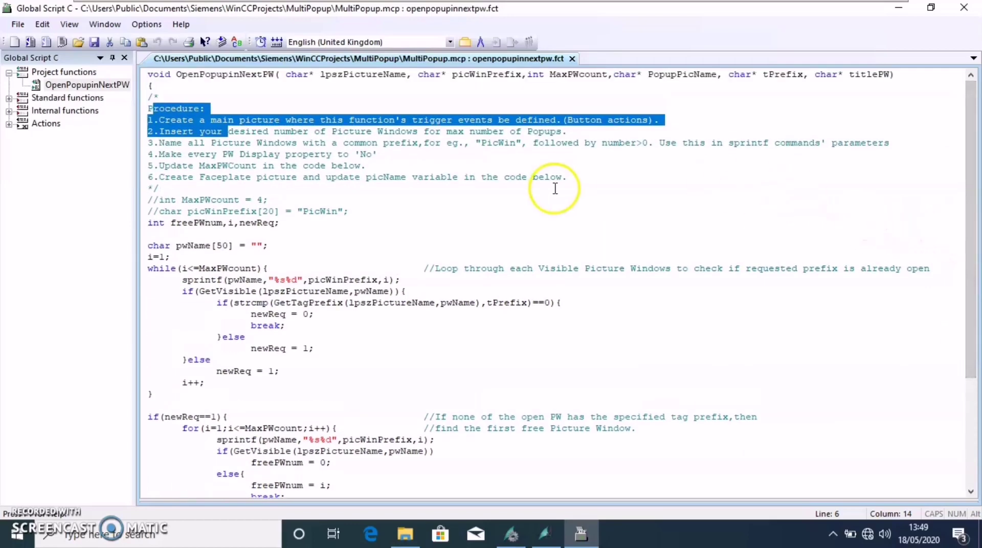
left_click(965, 7)
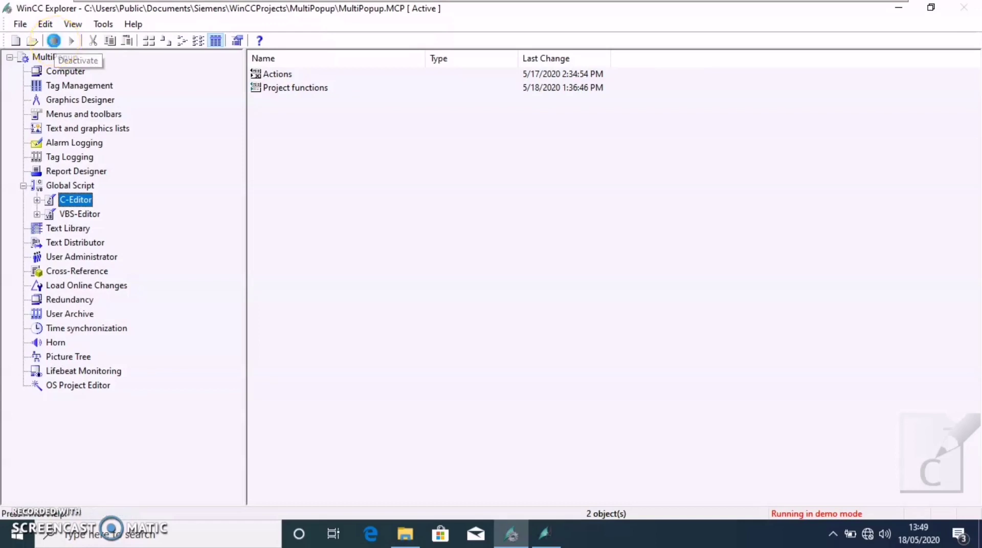
Step: Deactivate the running MultiPopup project from the WinCC Explorer toolbar
left_click(54, 41)
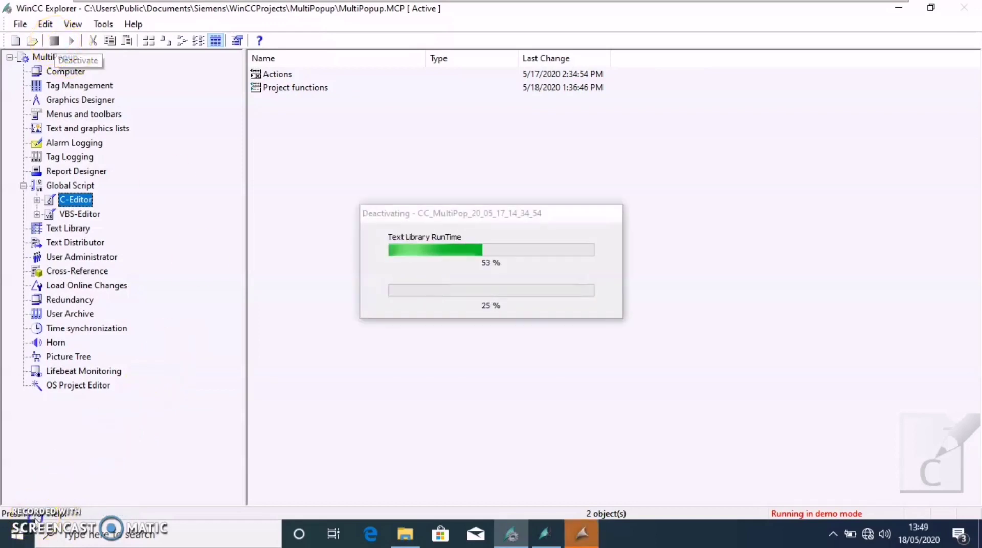